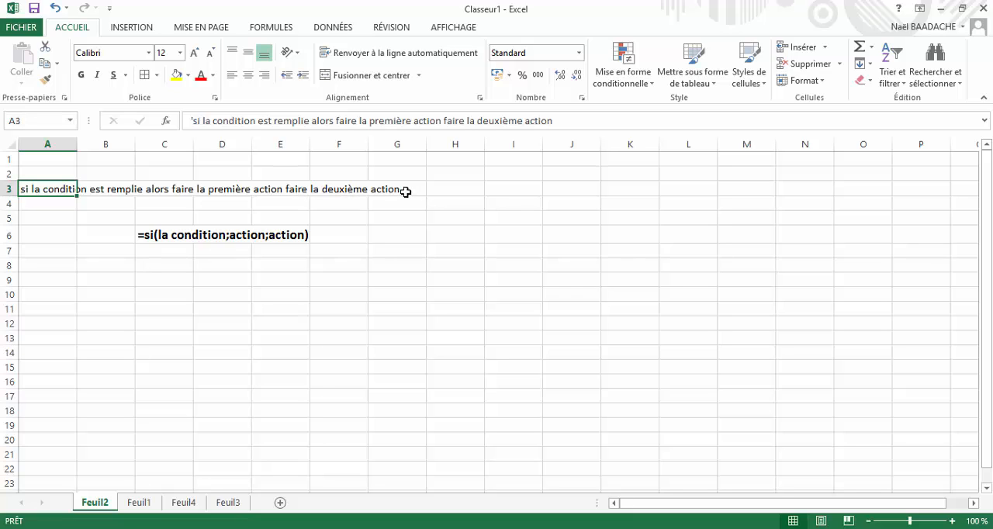
- Examine the general syntax of the SI function written in C6 on sheet Feuil2
{"action": "left_click", "coordinate": [164, 284]}
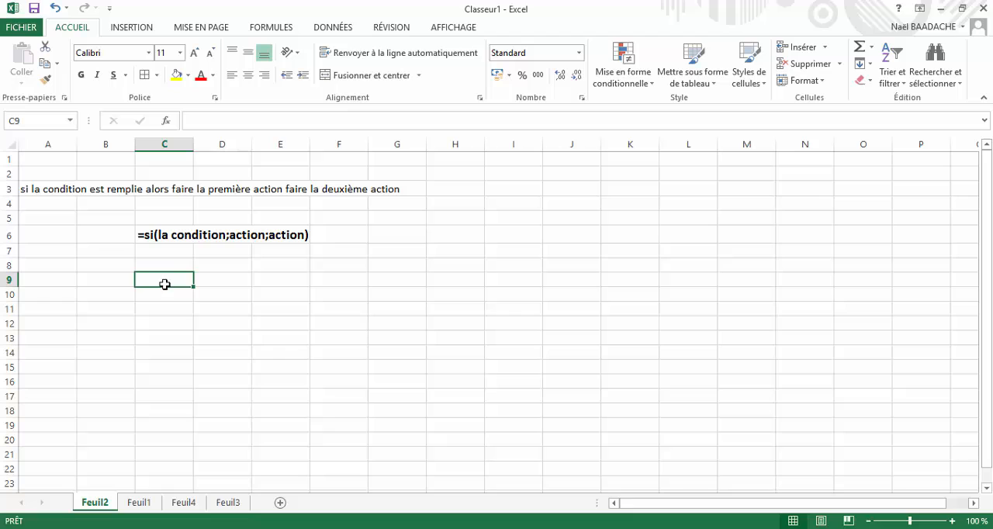
{"action": "left_click", "coordinate": [152, 235]}
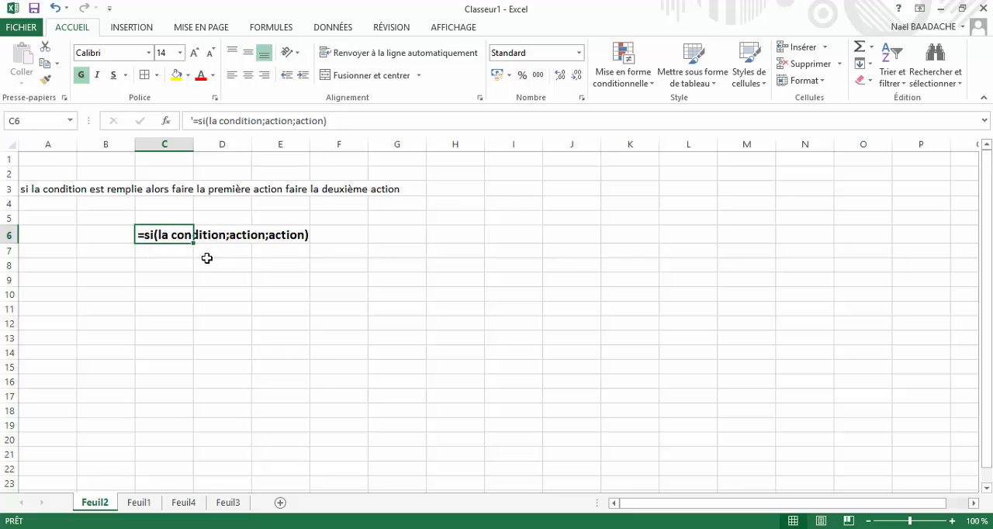
{"action": "left_click", "coordinate": [244, 235]}
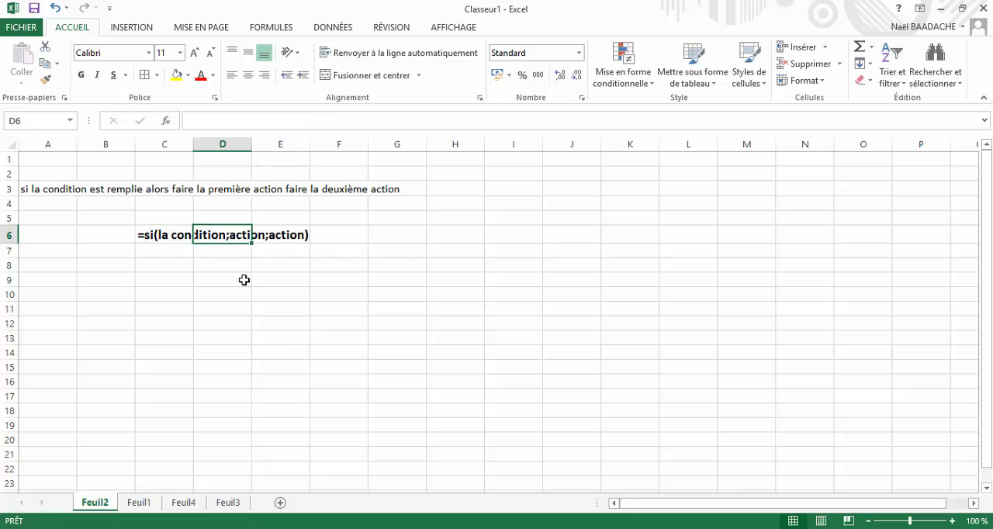
{"action": "left_click", "coordinate": [355, 294]}
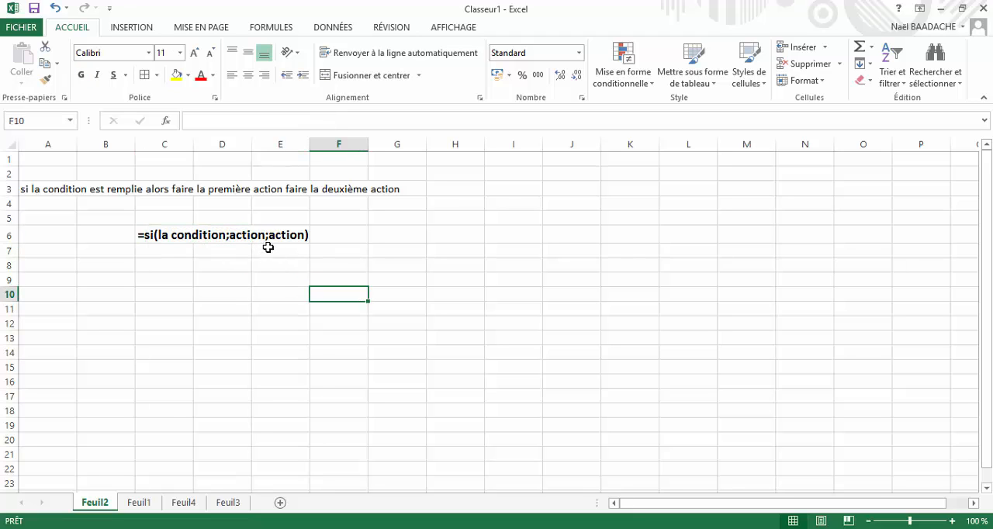
{"action": "left_click", "coordinate": [94, 263]}
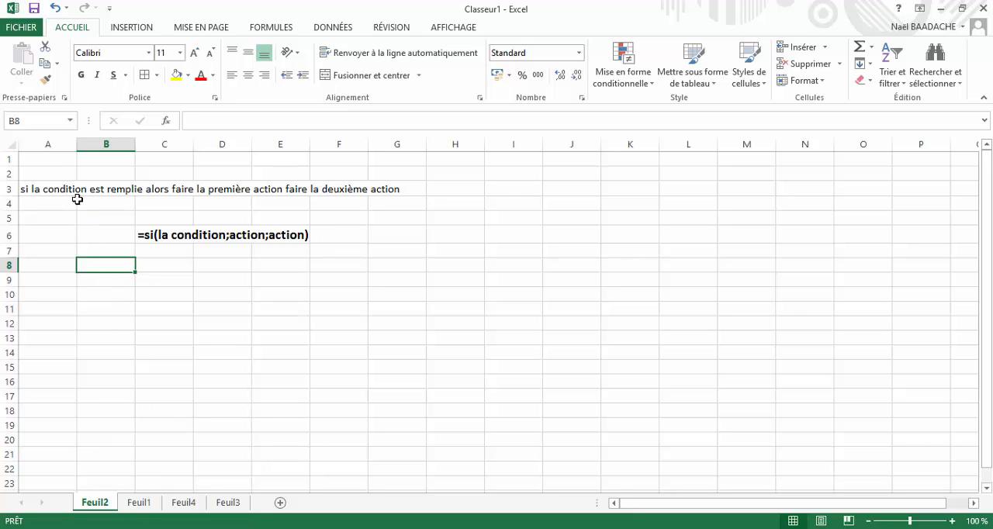
- On sheet Feuil1, review the pass rule in row 2 and the pupils' notes in the table A7:C10
{"action": "left_click", "coordinate": [144, 508]}
{"action": "left_click", "coordinate": [45, 325]}
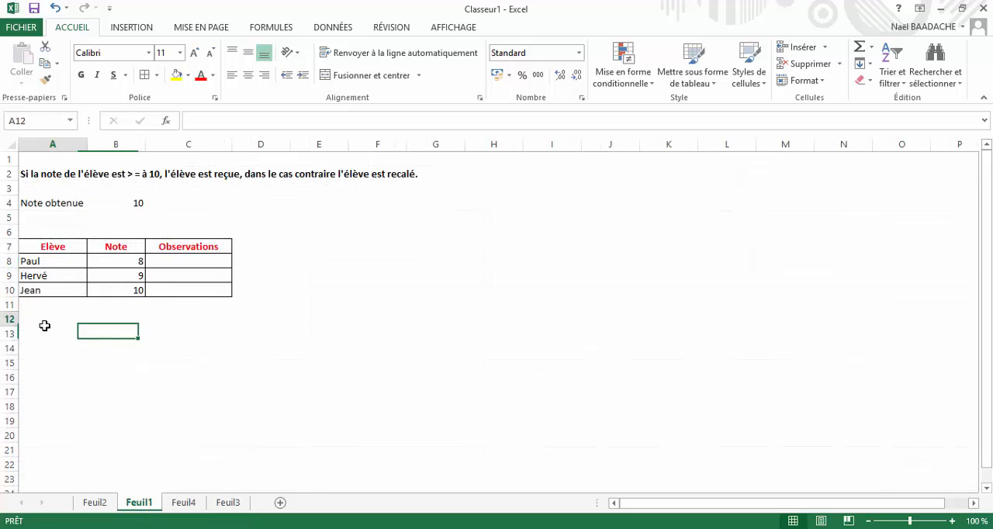
{"action": "left_click_drag", "start_coordinate": [44, 261], "coordinate": [47, 279]}
{"action": "left_click", "coordinate": [138, 263]}
{"action": "left_click", "coordinate": [126, 279]}
{"action": "left_click", "coordinate": [126, 294]}
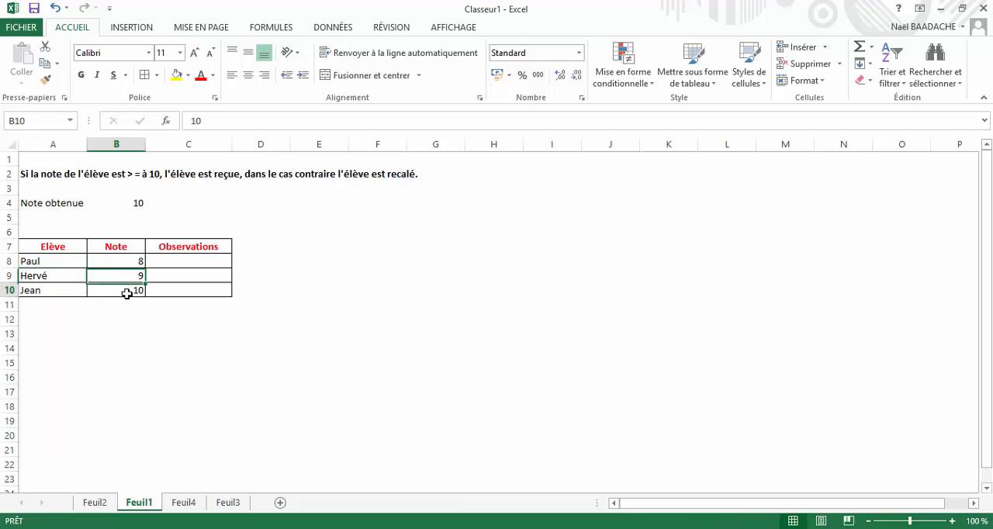
{"action": "left_click", "coordinate": [319, 307]}
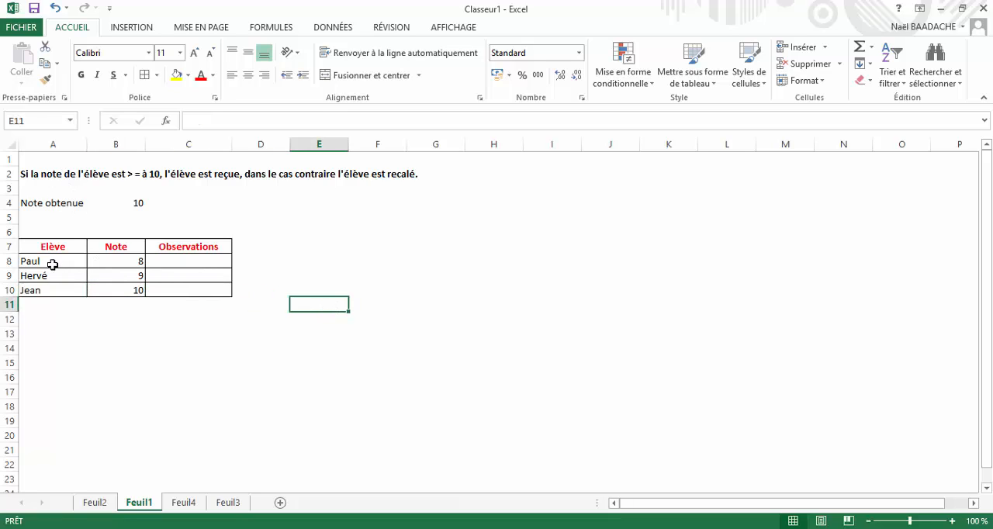
{"action": "left_click", "coordinate": [134, 178]}
{"action": "left_click", "coordinate": [401, 240]}
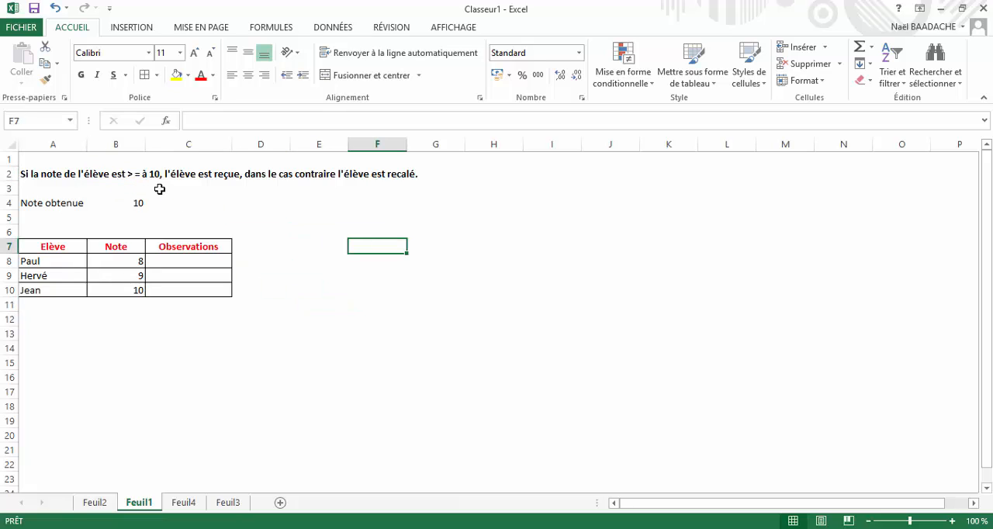
- Start an SI formula across Observations cells C8:C10 with the test B8>=$B$4, keeping the required note as an absolute reference
{"action": "left_click", "coordinate": [191, 260]}
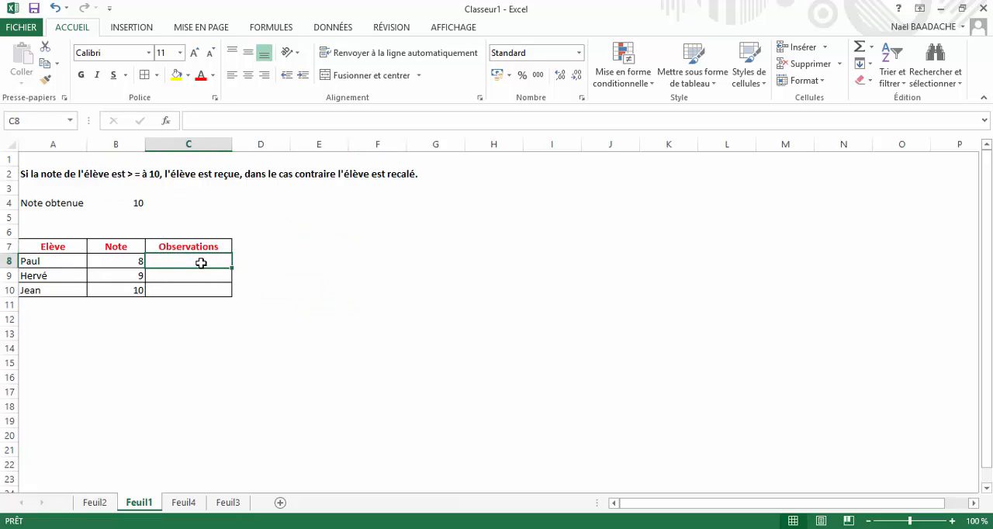
{"action": "left_click_drag", "start_coordinate": [200, 270], "coordinate": [204, 286]}
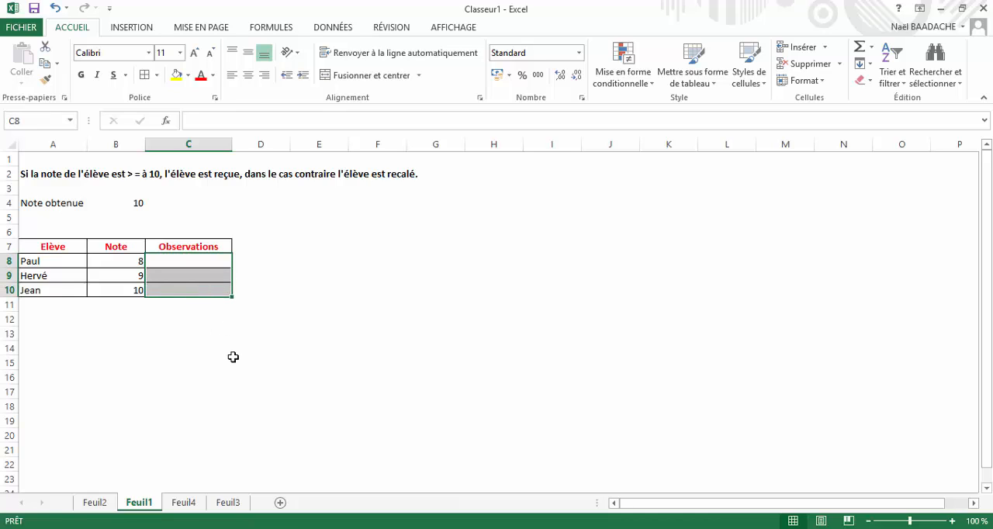
{"action": "type", "text": "="}
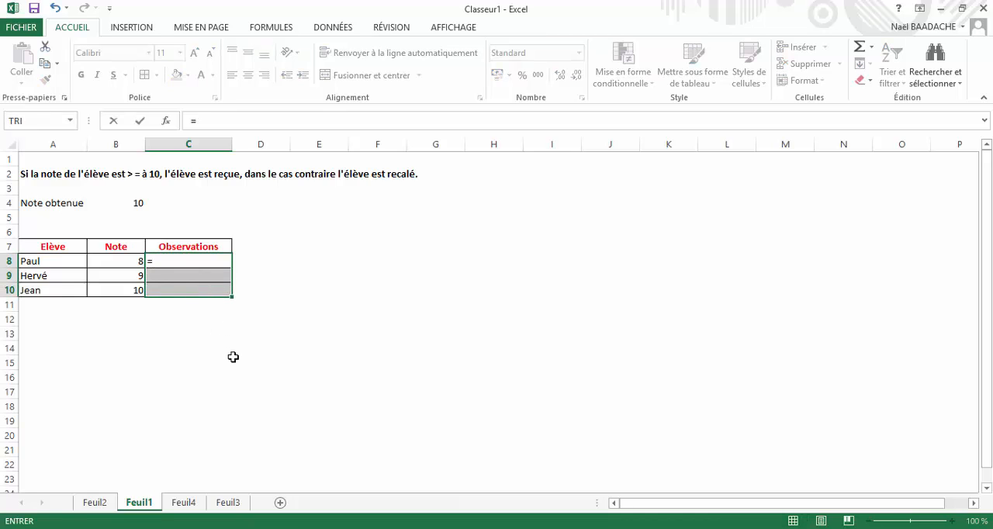
{"action": "type", "text": "si("}
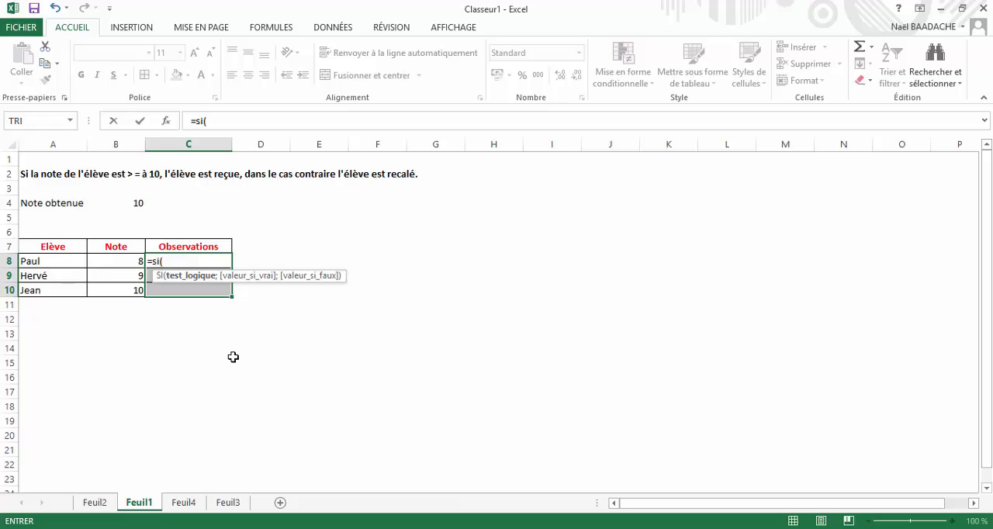
{"action": "left_click", "coordinate": [123, 261]}
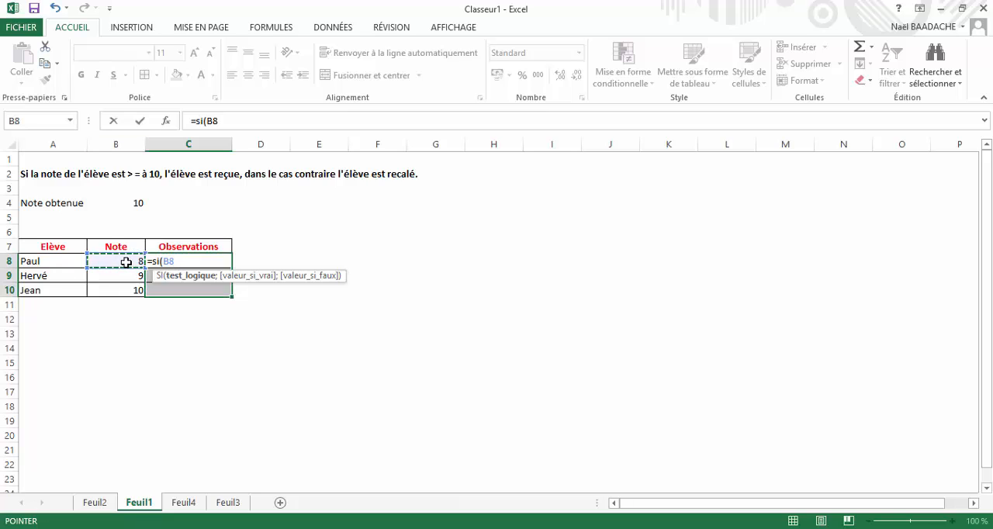
{"action": "type", "text": ">=1"}
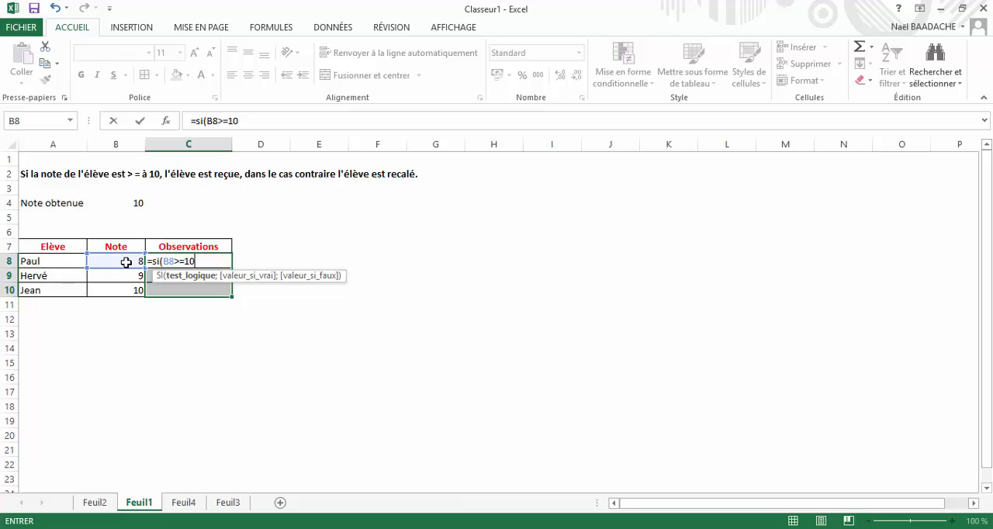
{"action": "key", "text": "BackSpace"}
{"action": "left_click", "coordinate": [127, 203]}
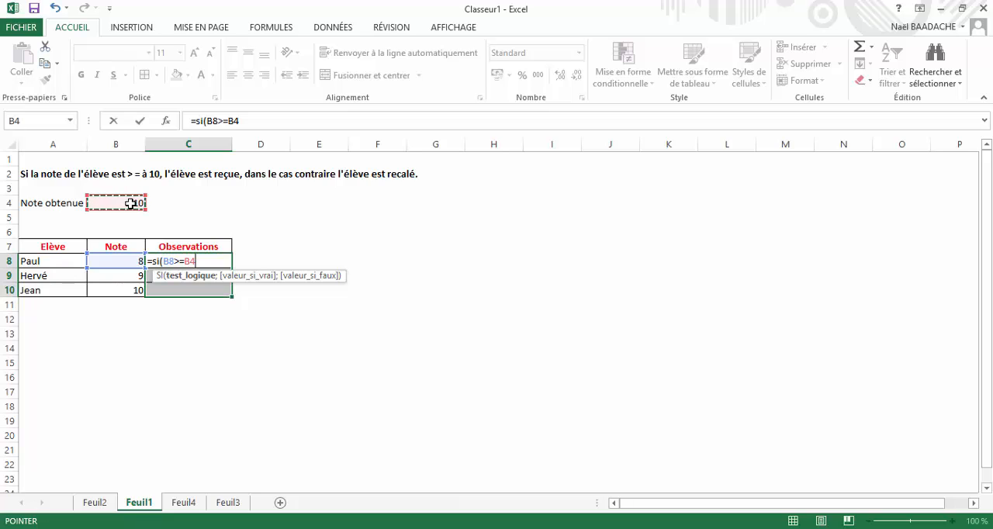
{"action": "key", "text": "F4"}
{"action": "type", "text": ";"}
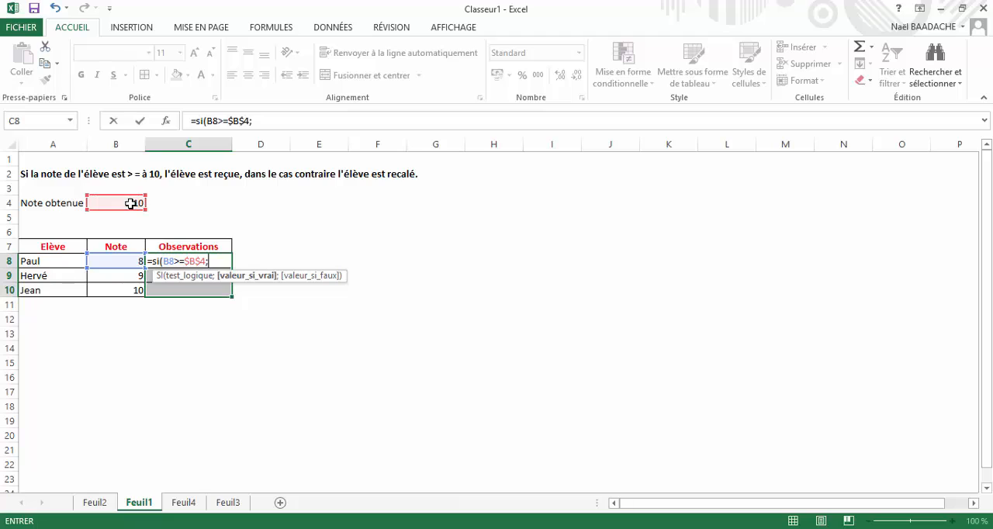
{"action": "type", "text": "\"Reçu\""}
- Complete the SI formula with "Reçu" if true and "Recalé" if false, and enter it in all of C8:C10 at once
{"action": "type", "text": ";"}
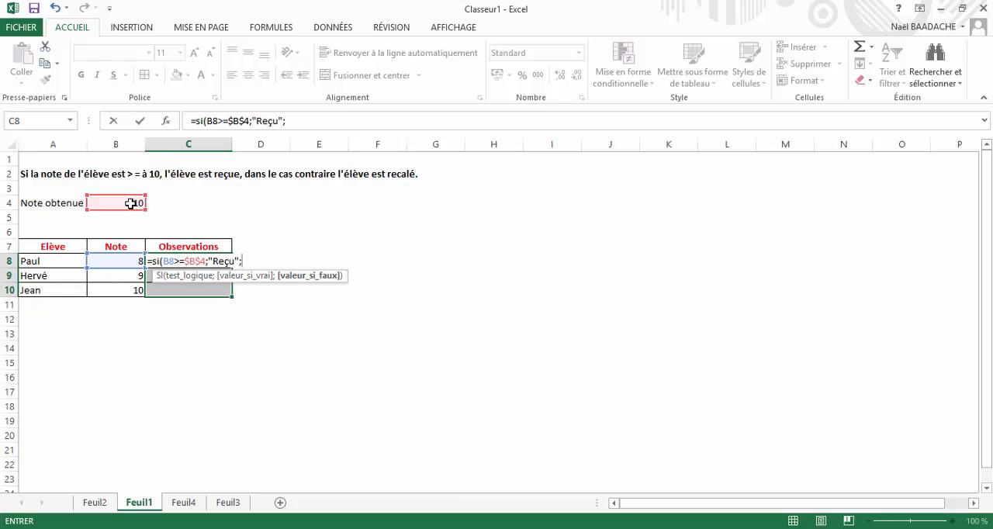
{"action": "type", "text": "\"Recalé\""}
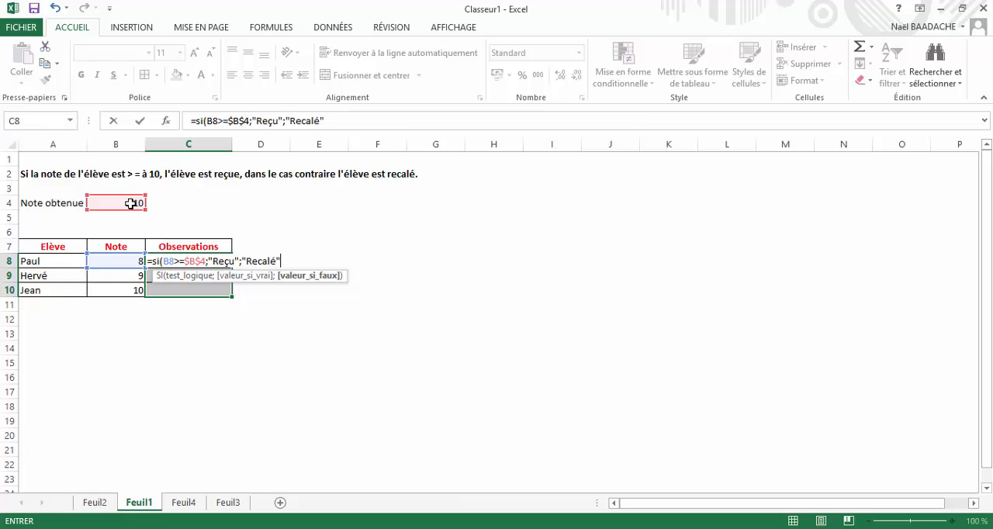
{"action": "type", "text": ")"}
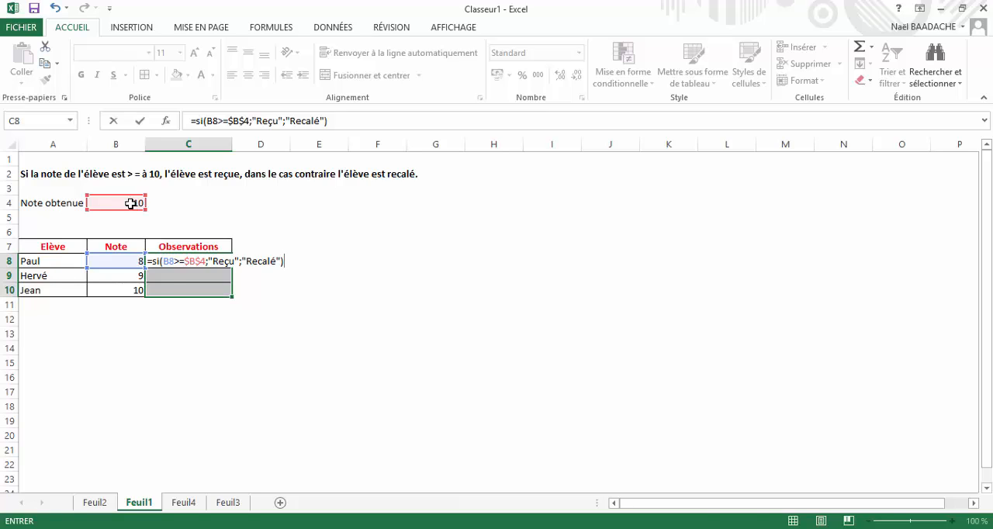
{"action": "key", "text": "ctrl+Return"}
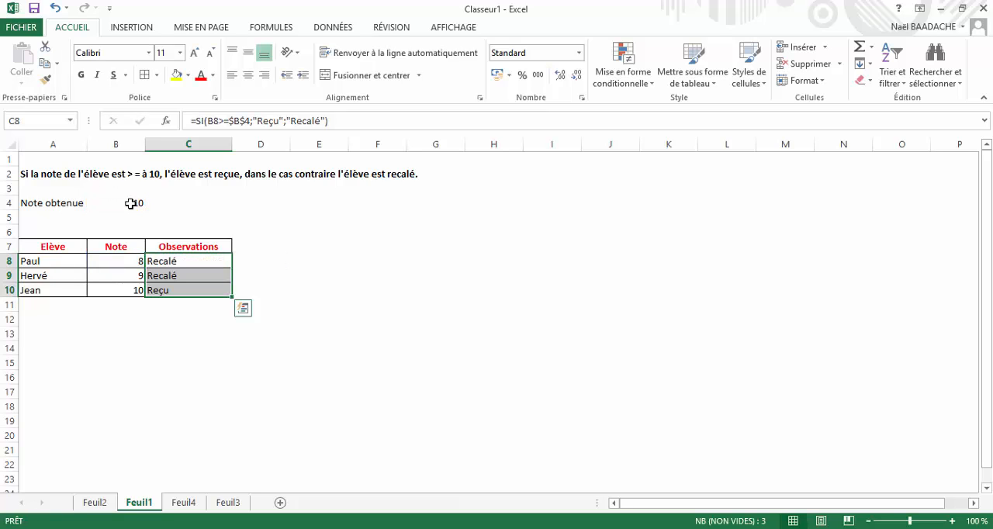
- Check the notes against their observations and set the first pupil's note in B8 to 12
{"action": "left_click", "coordinate": [107, 262]}
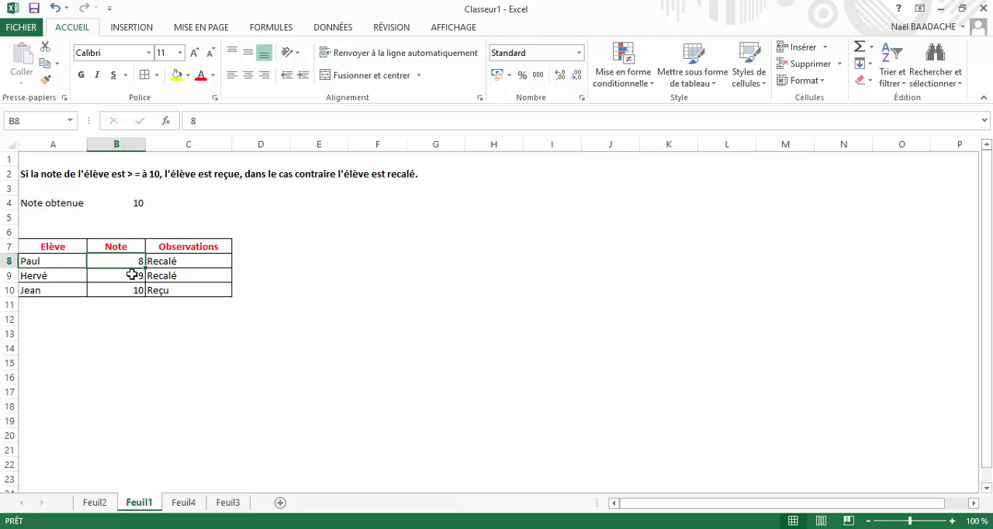
{"action": "left_click", "coordinate": [128, 290]}
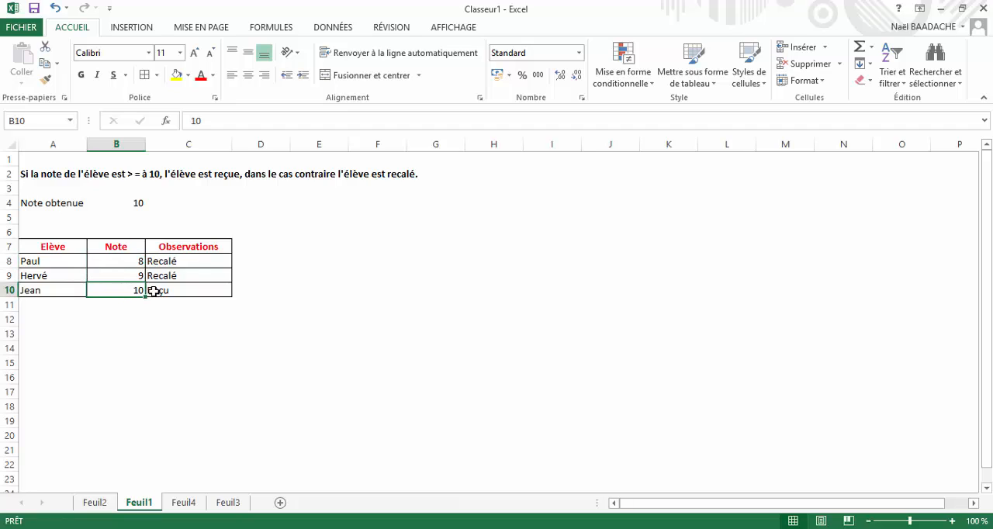
{"action": "left_click", "coordinate": [156, 290]}
{"action": "left_click", "coordinate": [126, 262]}
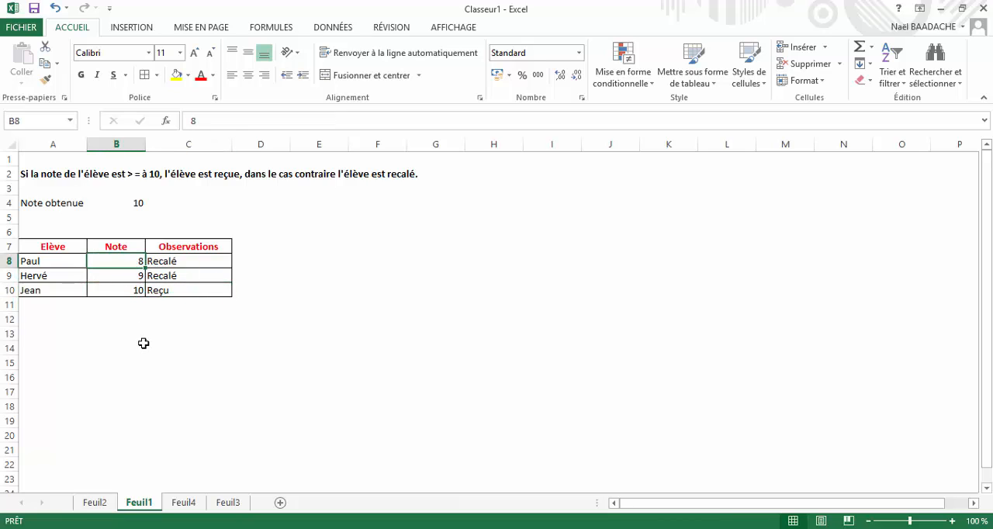
{"action": "type", "text": "12"}
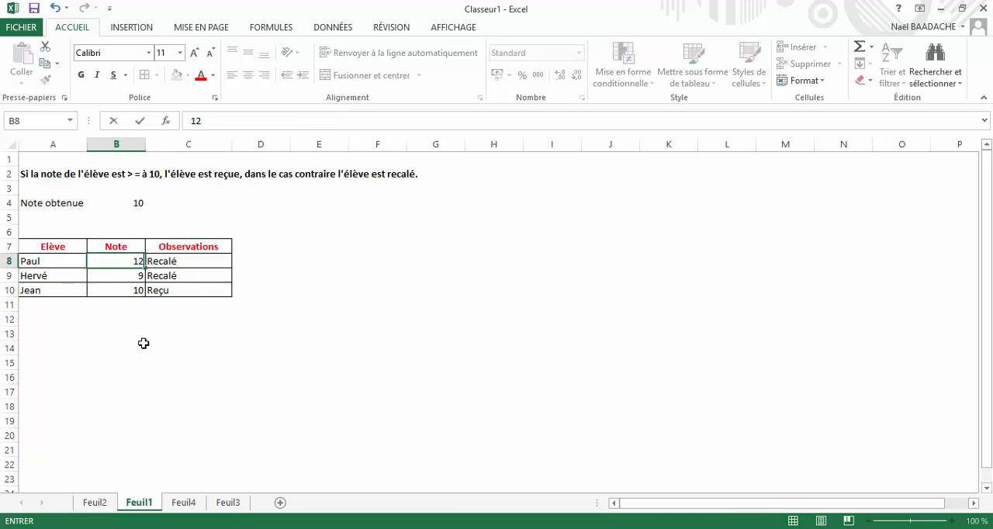
{"action": "key", "text": "Return"}
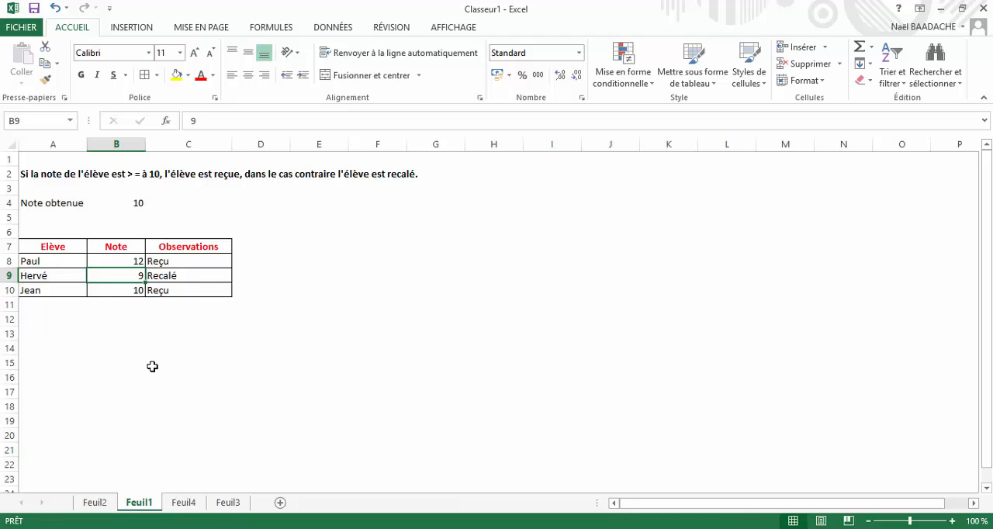
- On sheet Feuil4, examine the cumulative-condition rule in A5 and the shapes and colours listed in A7:B9
{"action": "left_click", "coordinate": [184, 502]}
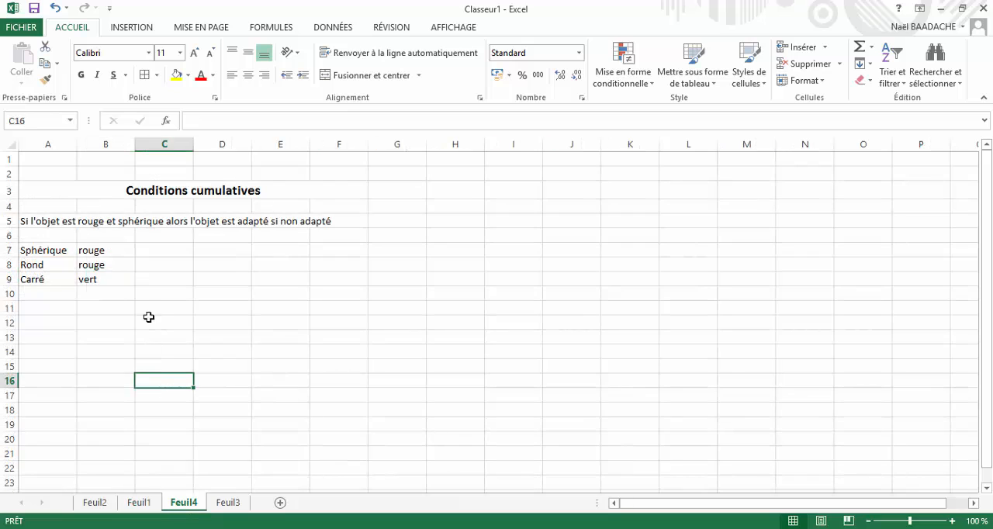
{"action": "left_click", "coordinate": [149, 304]}
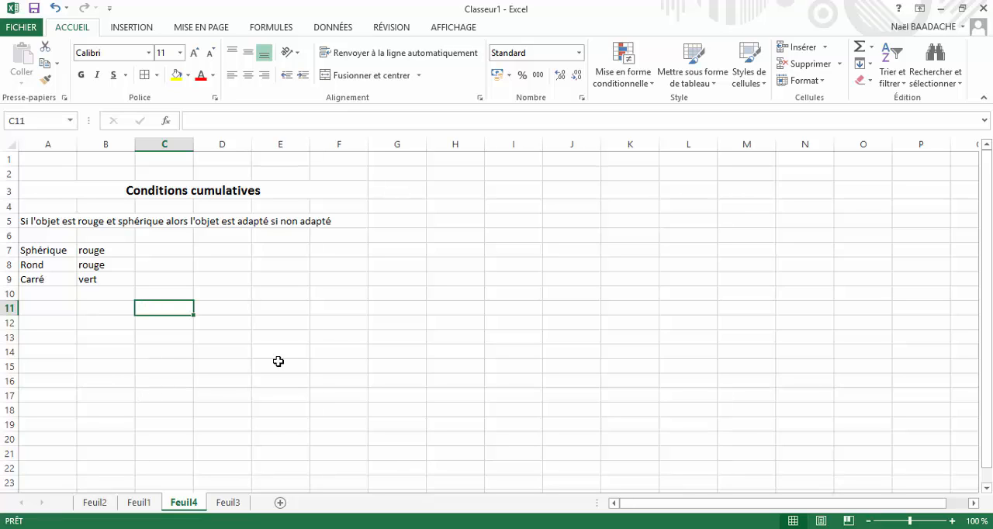
{"action": "left_click", "coordinate": [42, 253]}
{"action": "left_click_drag", "start_coordinate": [42, 253], "coordinate": [39, 281]}
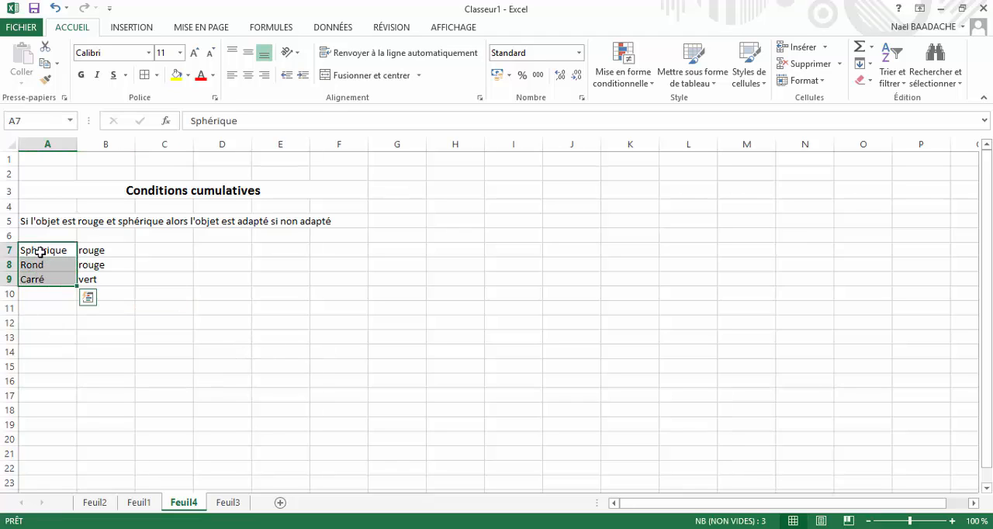
{"action": "left_click", "coordinate": [38, 255]}
{"action": "left_click", "coordinate": [91, 252]}
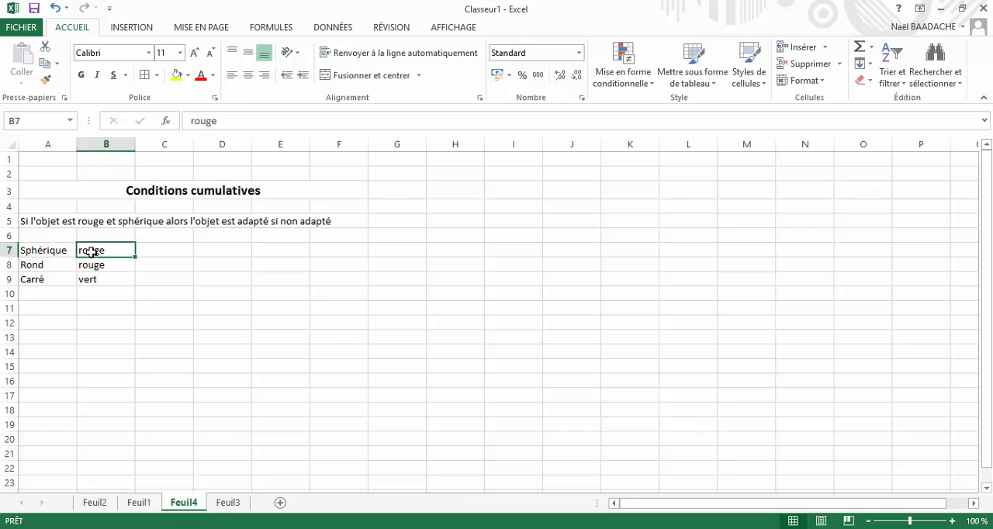
{"action": "left_click", "coordinate": [45, 266]}
{"action": "left_click", "coordinate": [81, 266]}
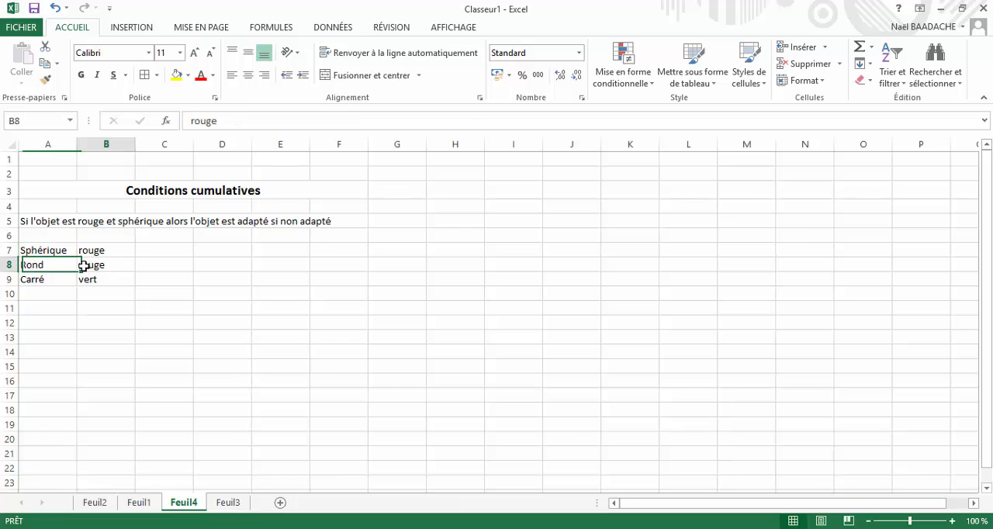
{"action": "left_click", "coordinate": [32, 281]}
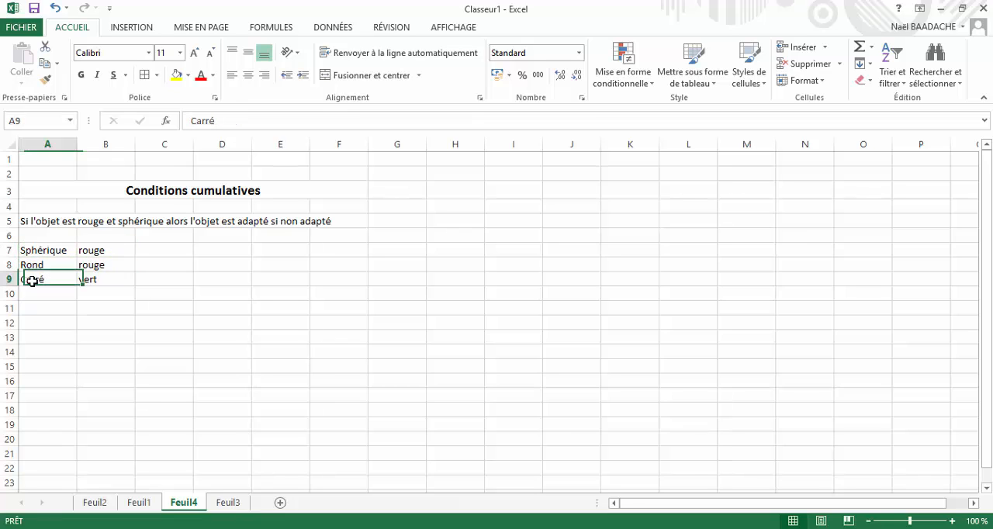
{"action": "left_click", "coordinate": [96, 282]}
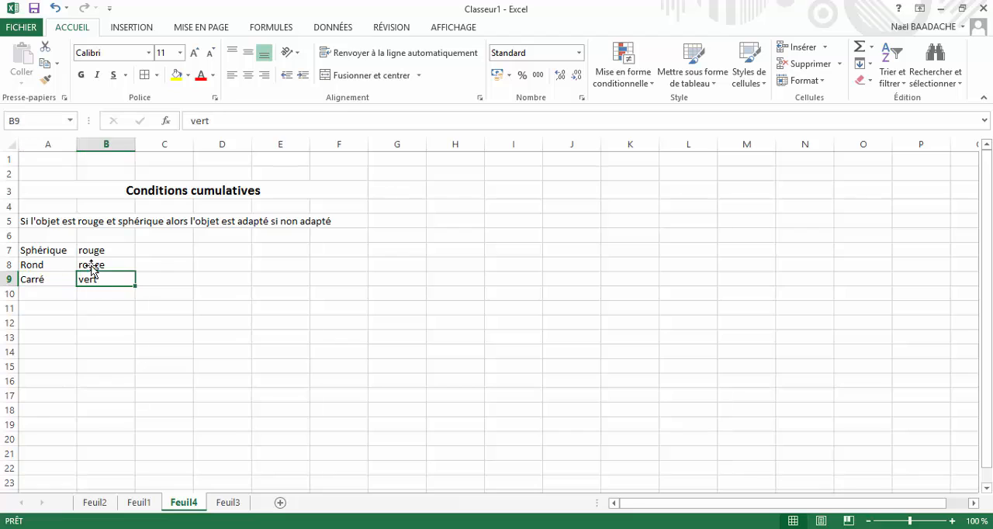
{"action": "left_click", "coordinate": [24, 224]}
{"action": "left_click", "coordinate": [120, 390]}
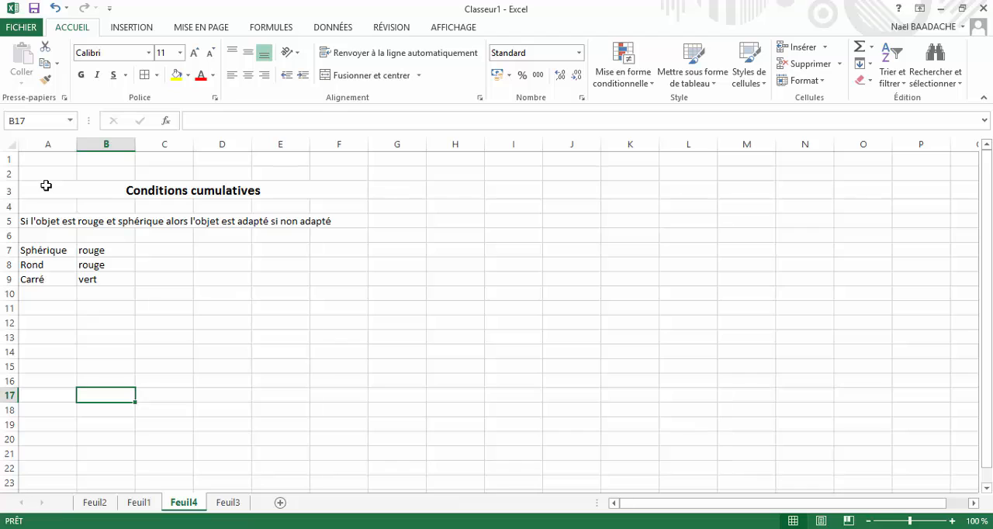
{"action": "left_click", "coordinate": [46, 221]}
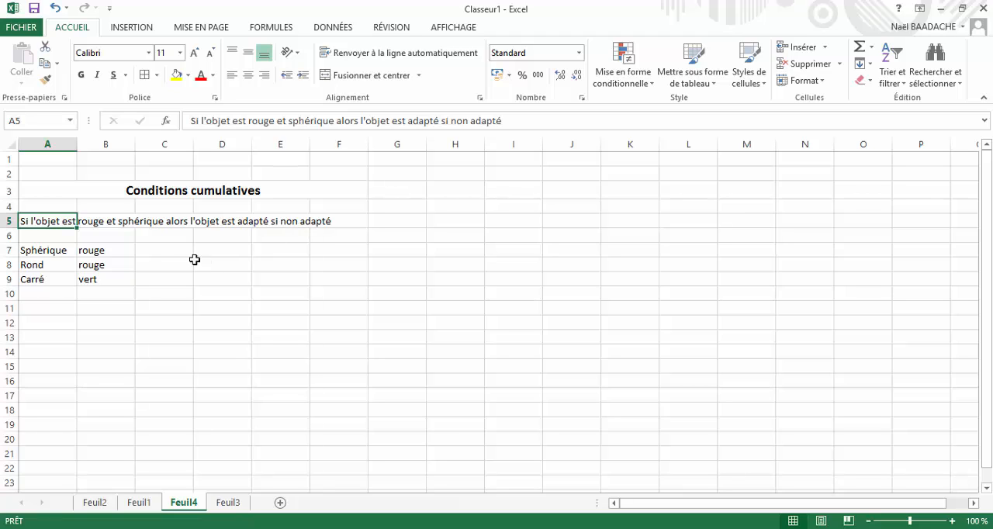
- Start an SI formula with a nested ET function across cells C7:C9
{"action": "left_click", "coordinate": [158, 249]}
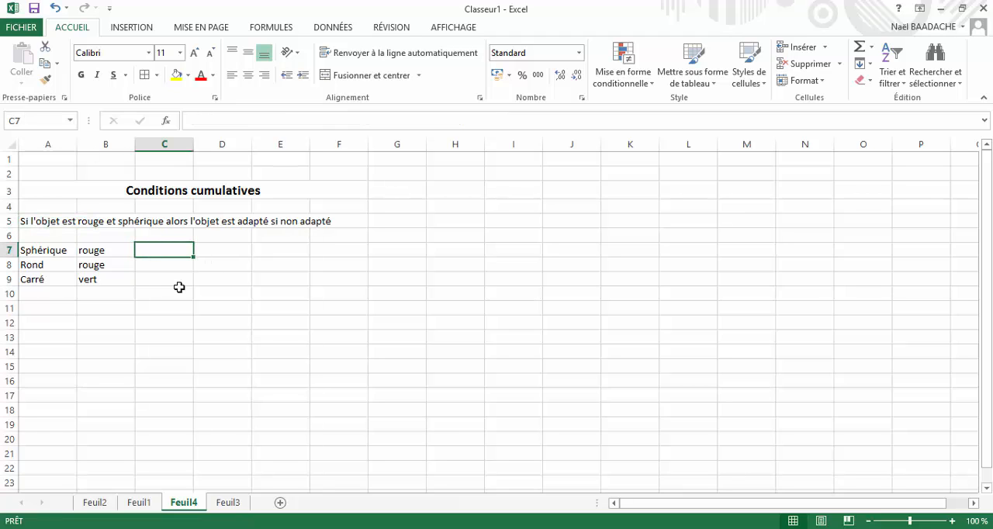
{"action": "left_click_drag", "start_coordinate": [164, 250], "coordinate": [180, 286]}
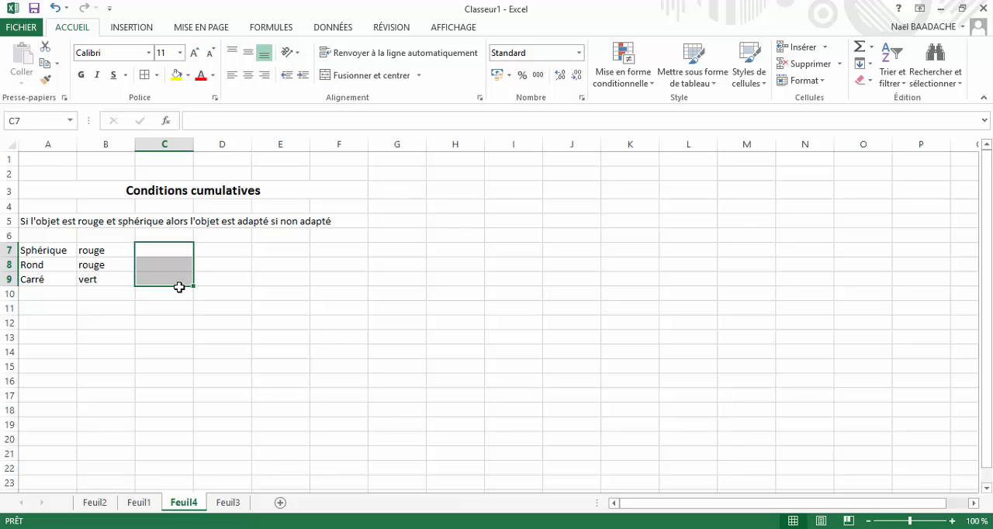
{"action": "type", "text": "=si"}
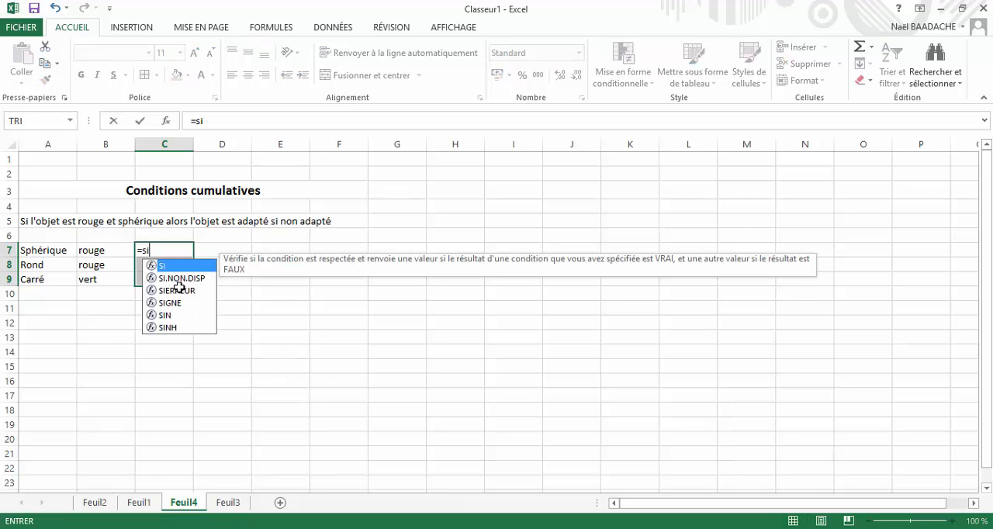
{"action": "type", "text": "("}
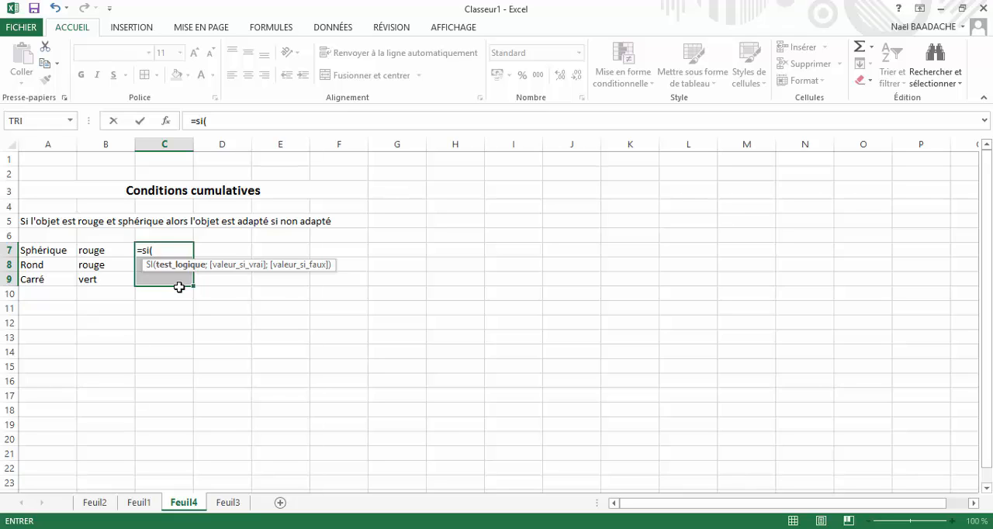
{"action": "type", "text": "et"}
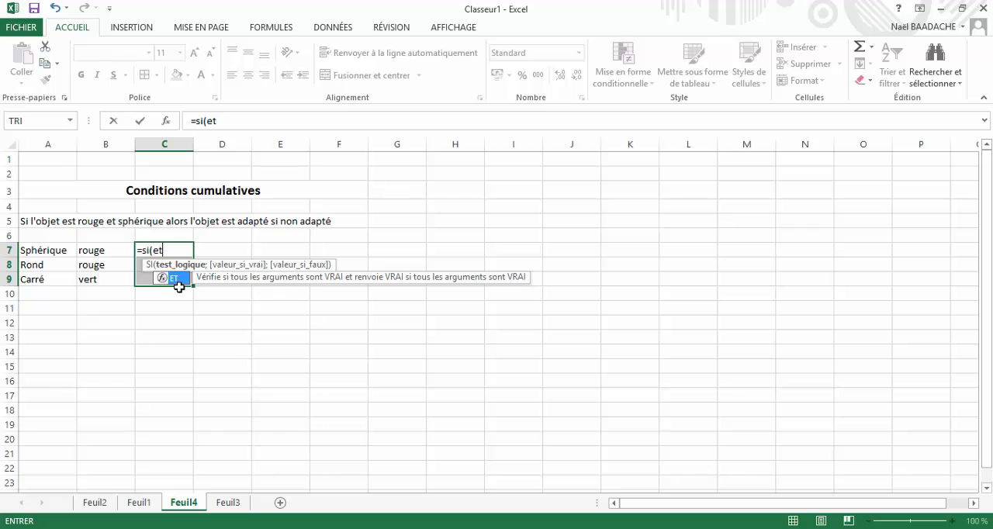
{"action": "type", "text": "("}
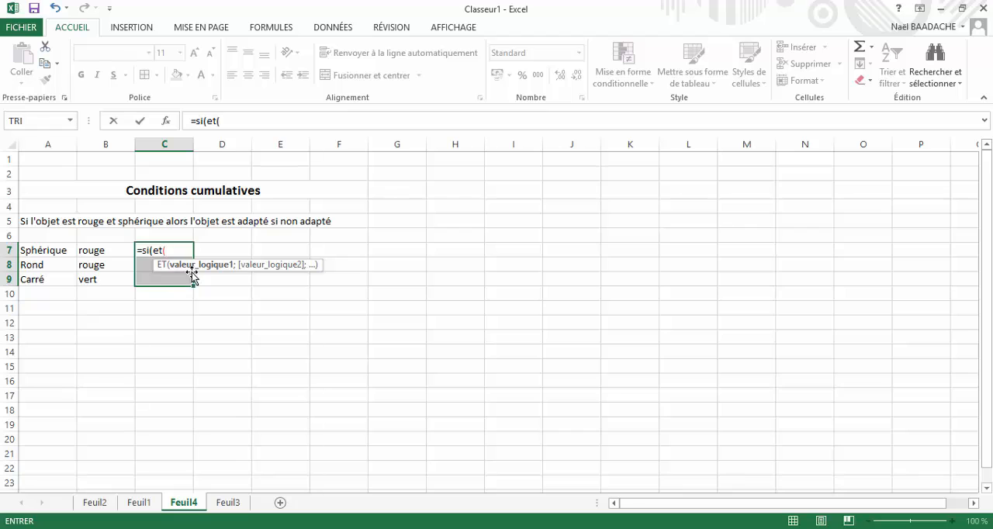
- Reference A7 as the first logical value of ET and move the function hint clear of the selected cells
{"action": "key", "text": "Left"}
{"action": "left_click", "coordinate": [198, 278]}
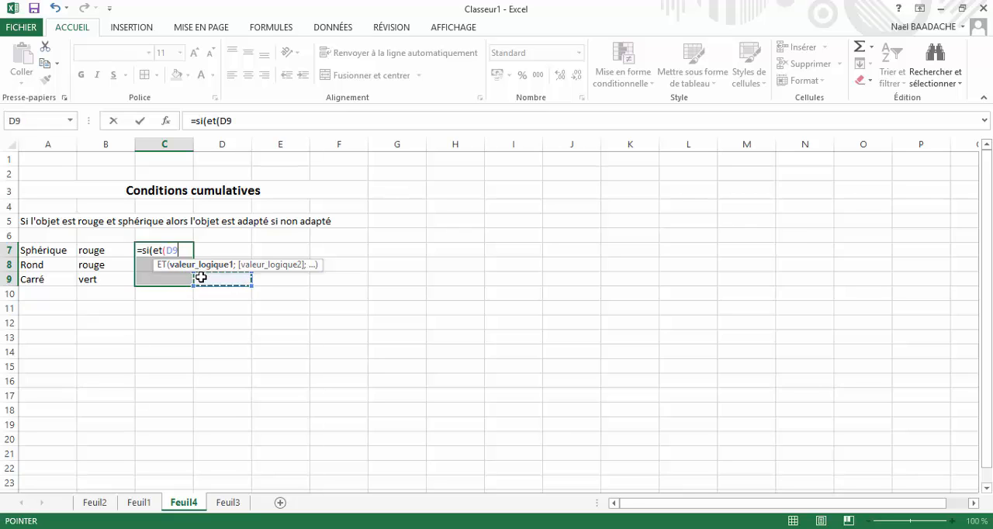
{"action": "left_click", "coordinate": [51, 250]}
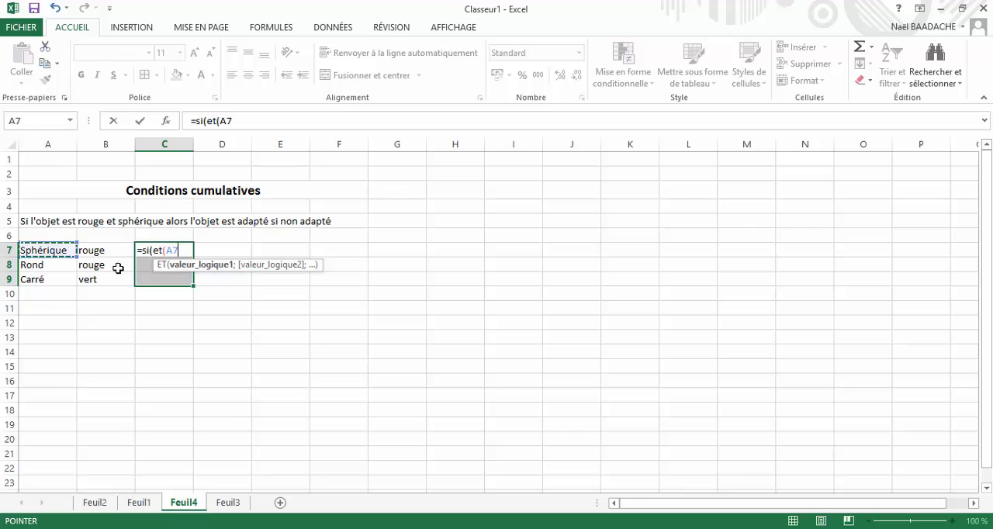
{"action": "left_click", "coordinate": [190, 273]}
{"action": "left_click_drag", "start_coordinate": [185, 269], "coordinate": [267, 295]}
{"action": "left_click", "coordinate": [179, 250]}
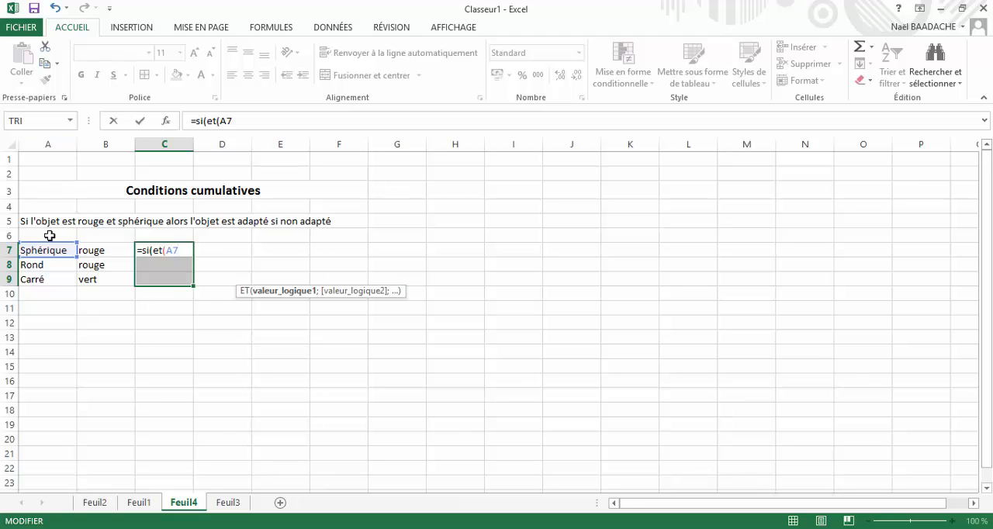
- Complete the first ET condition by testing whether A7 equals "Spérique"
{"action": "type", "text": "=\"Spéhr"}
{"action": "key", "text": "BackSpace"}
{"action": "key", "text": "BackSpace"}
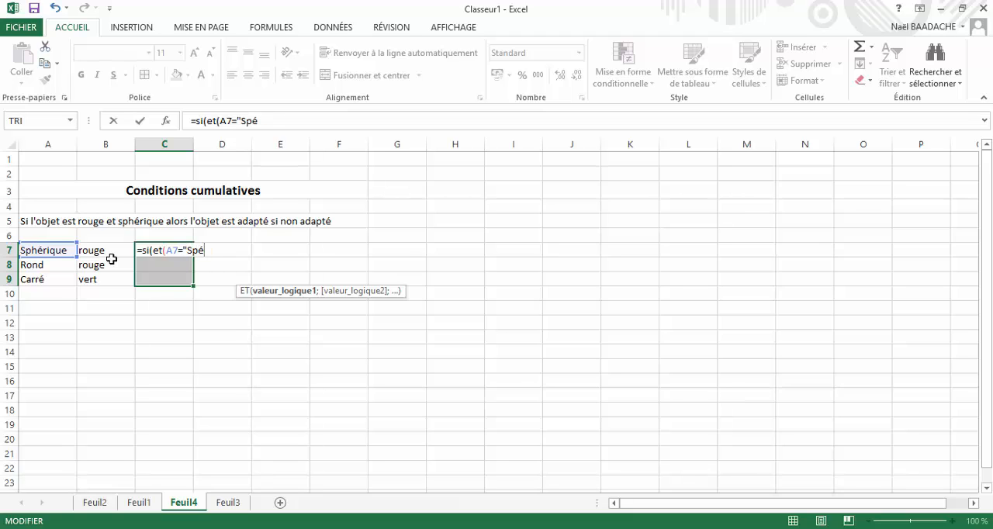
{"action": "type", "text": "rique\";"}
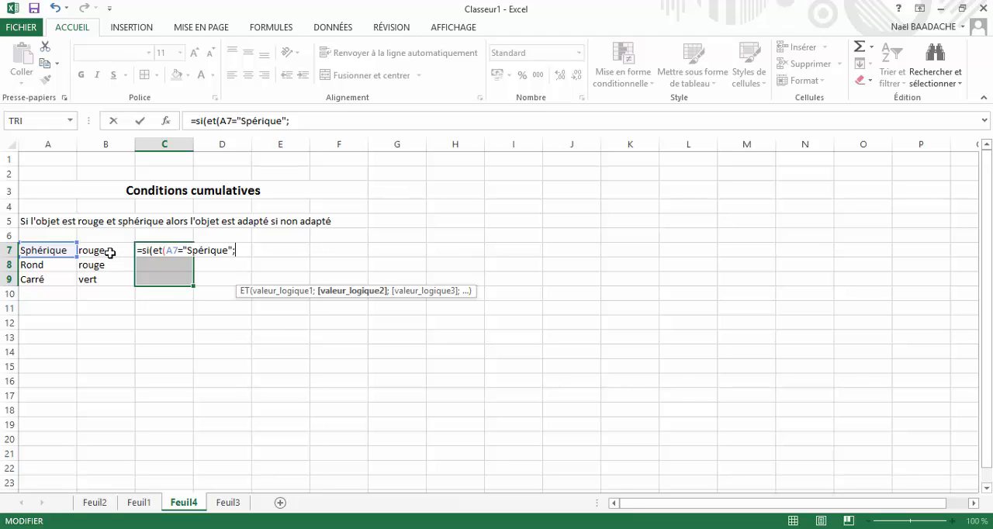
- Add B7="rouge" as the second ET condition and close the ET function
{"action": "left_click", "coordinate": [110, 253]}
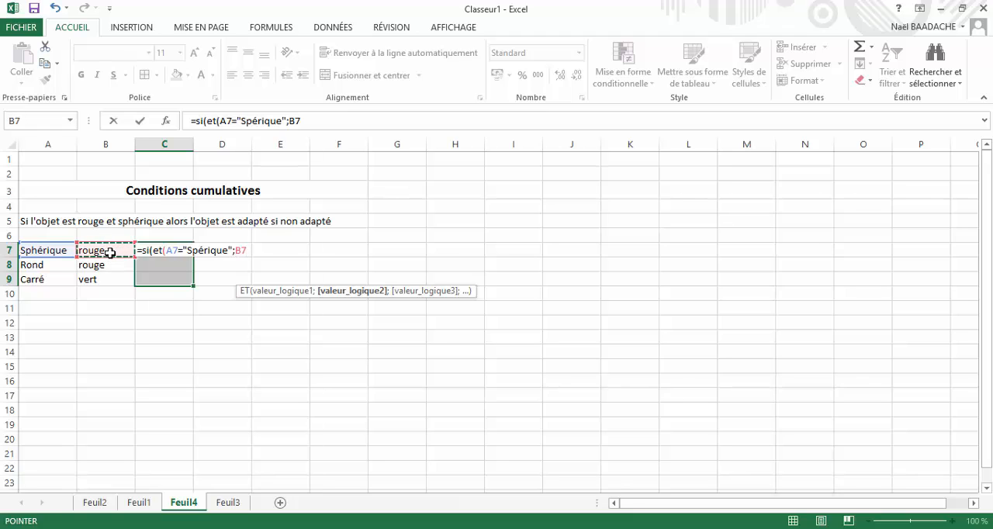
{"action": "type", "text": "=\"roug"}
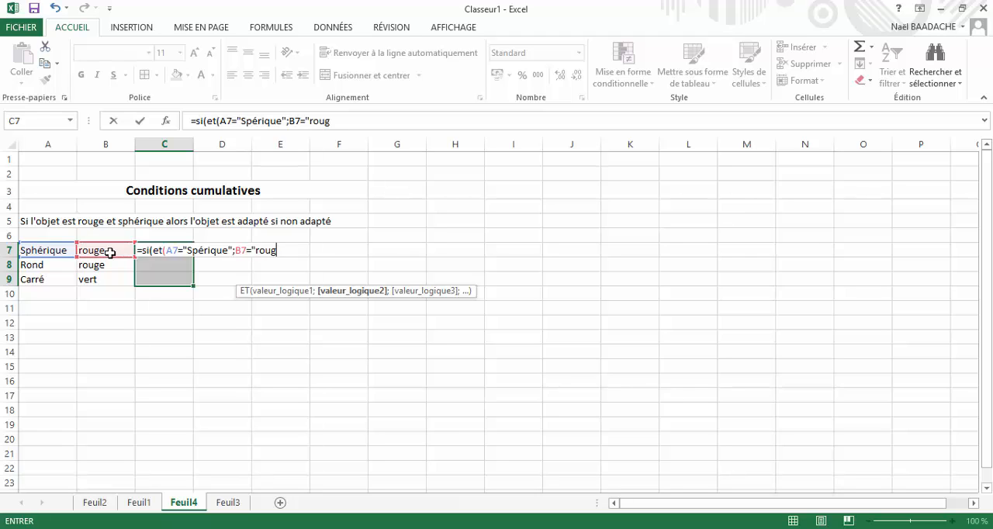
{"action": "type", "text": "e\";"}
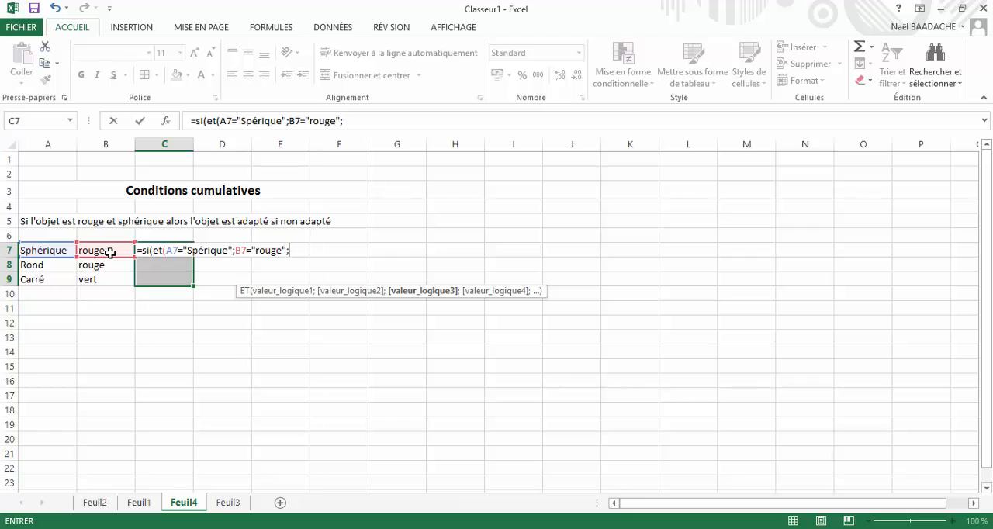
{"action": "key", "text": "BackSpace"}
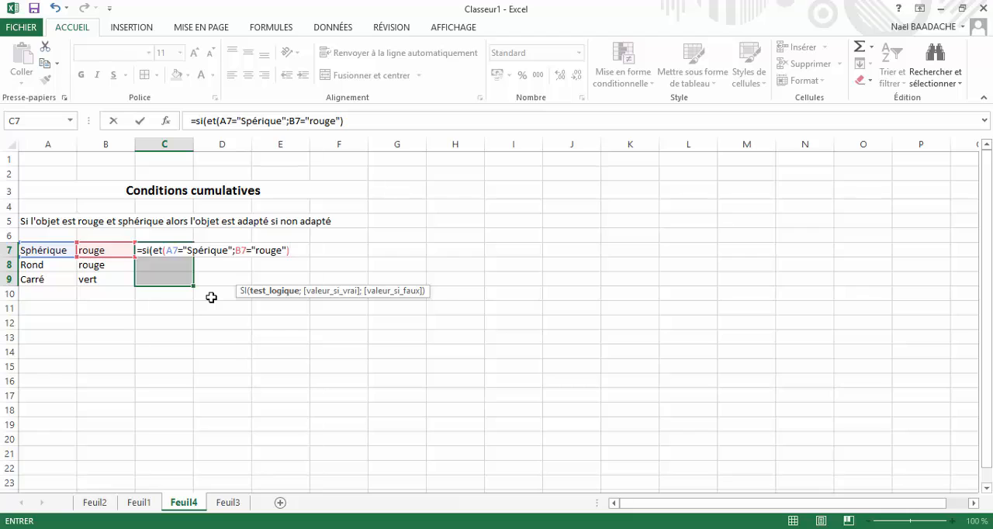
- Complete the SI formula with "Adapté" if true and an empty text if false, and enter it in all of C7:C9
{"action": "type", "text": ";"}
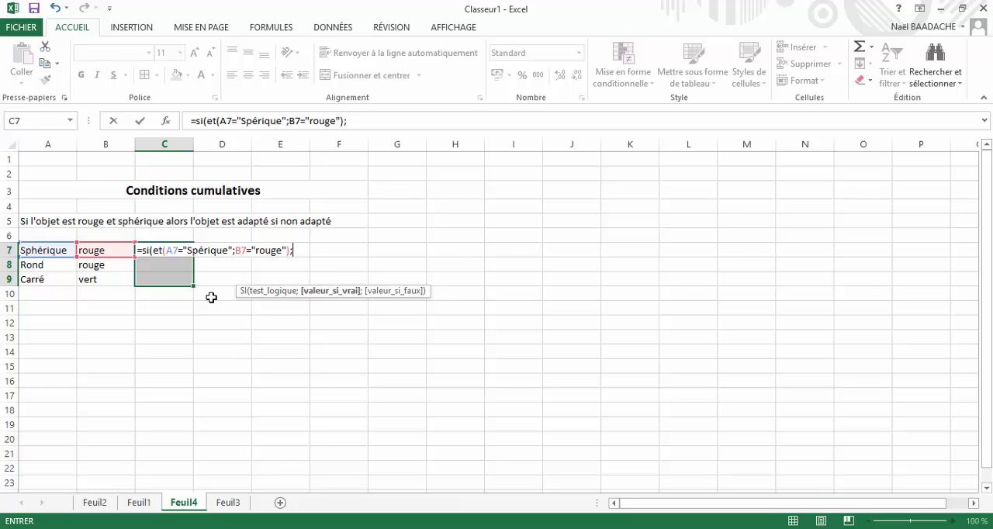
{"action": "type", "text": "\"Adapté\""}
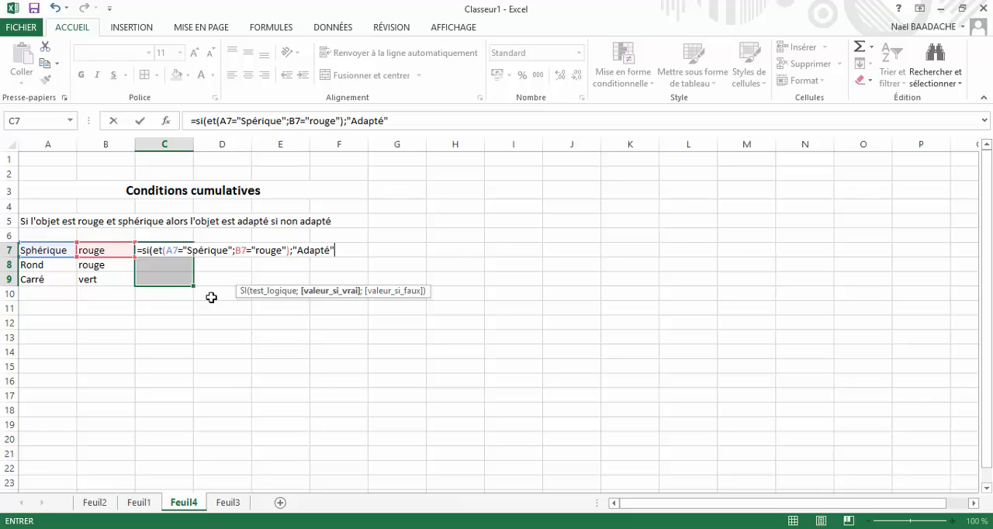
{"action": "type", "text": ";"}
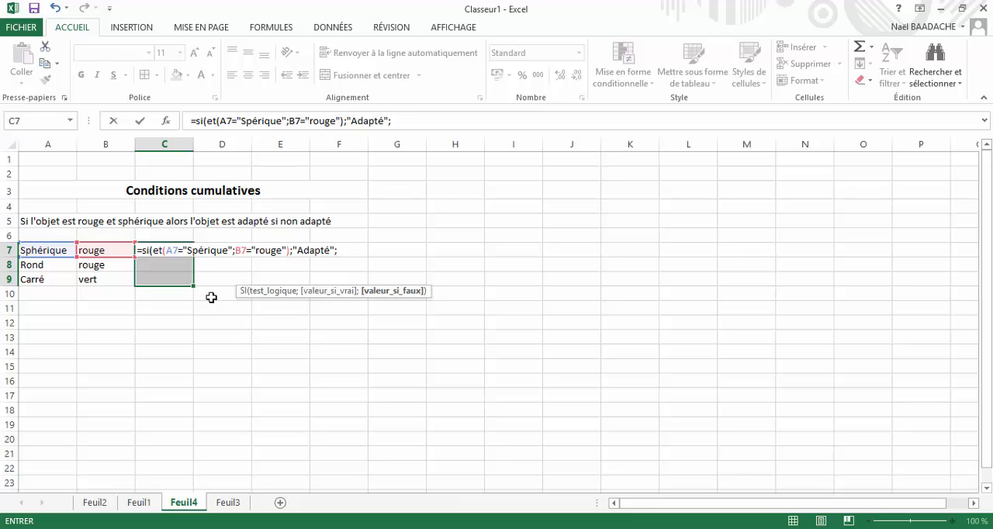
{"action": "type", "text": "\"\")"}
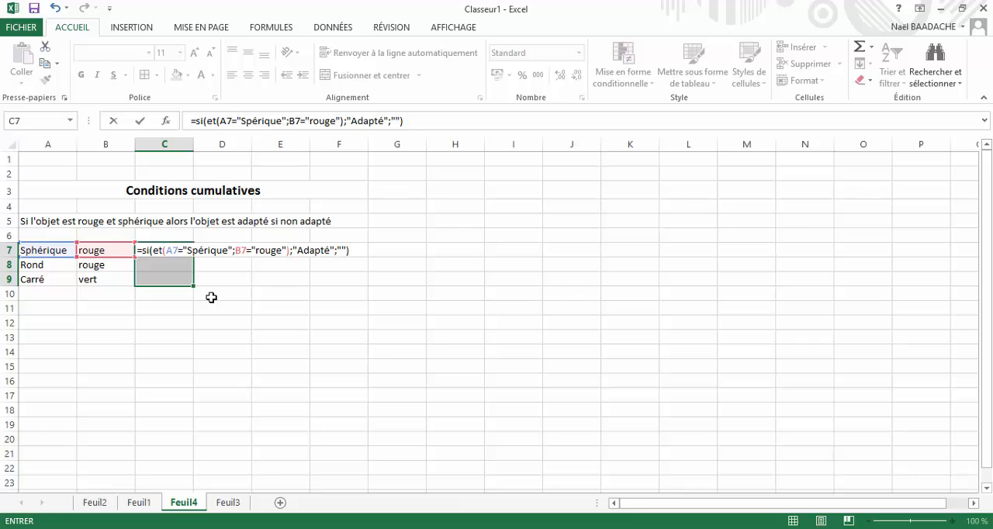
{"action": "key", "text": "ctrl+Return"}
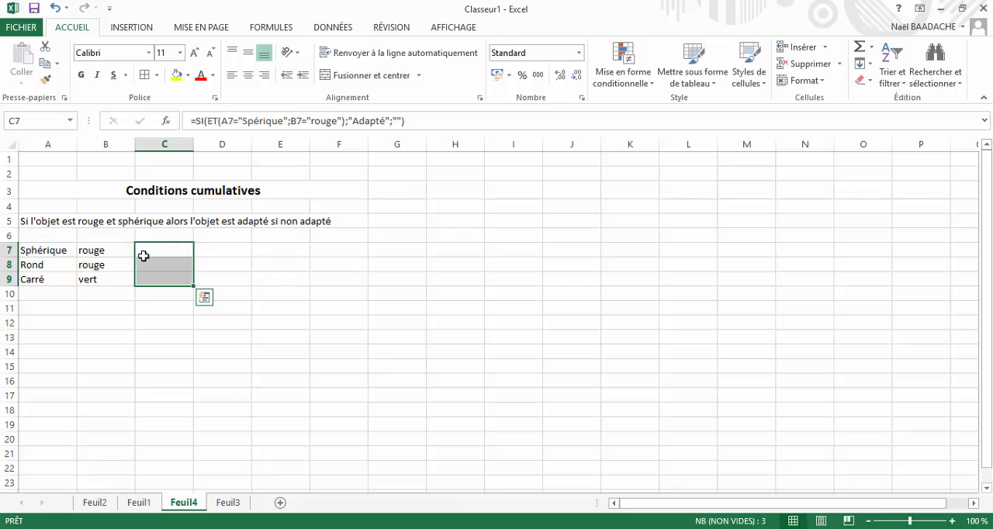
- Correct the tested shape in the C7 formula to "Sphérique"
{"action": "left_click", "coordinate": [146, 250]}
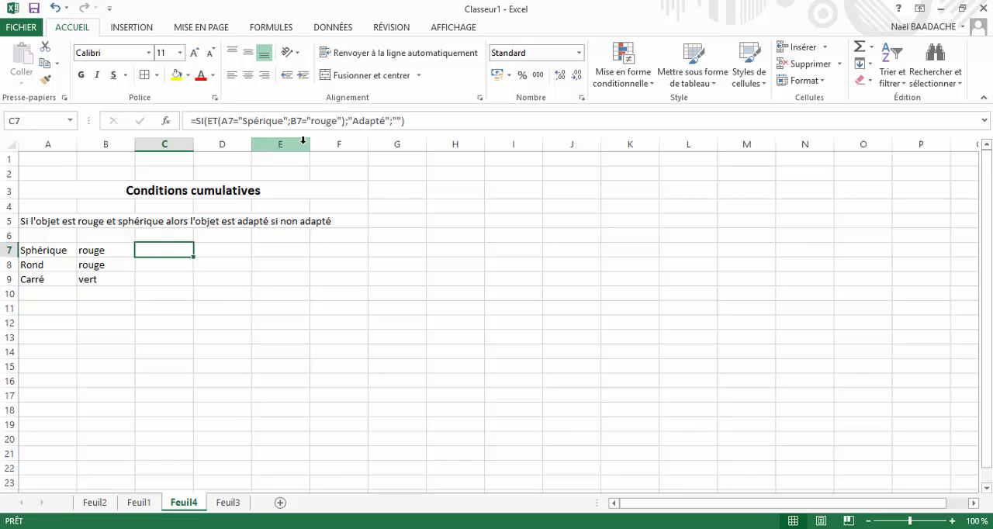
{"action": "left_click", "coordinate": [253, 121]}
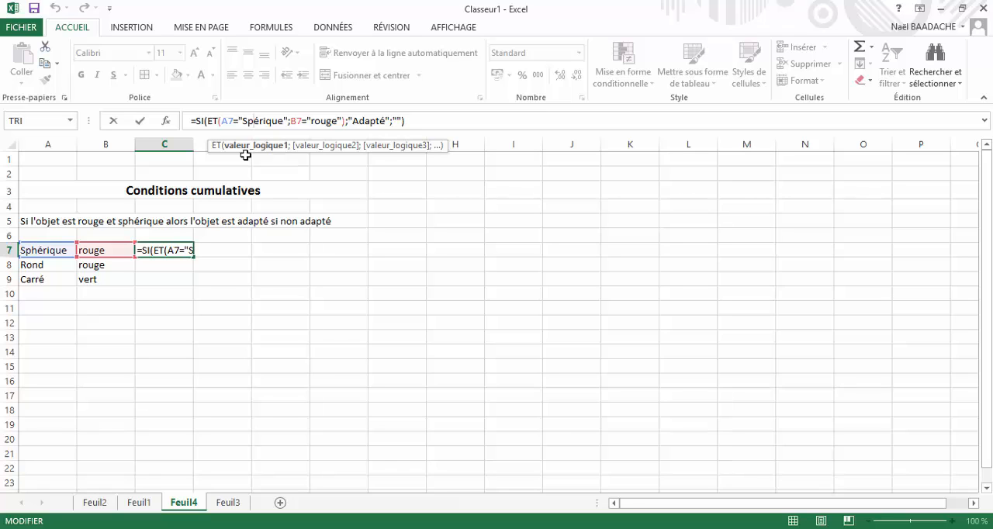
{"action": "type", "text": "h"}
{"action": "key", "text": "Return"}
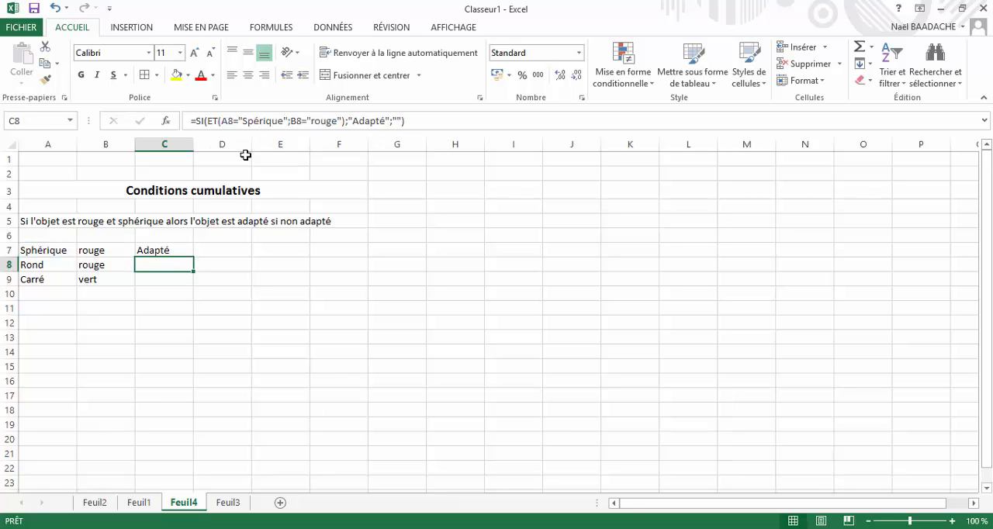
- Test the C7 formula by changing the colour in B7 to vert, and set B7 back to rouge
{"action": "key", "text": "Up"}
{"action": "key", "text": "Left"}
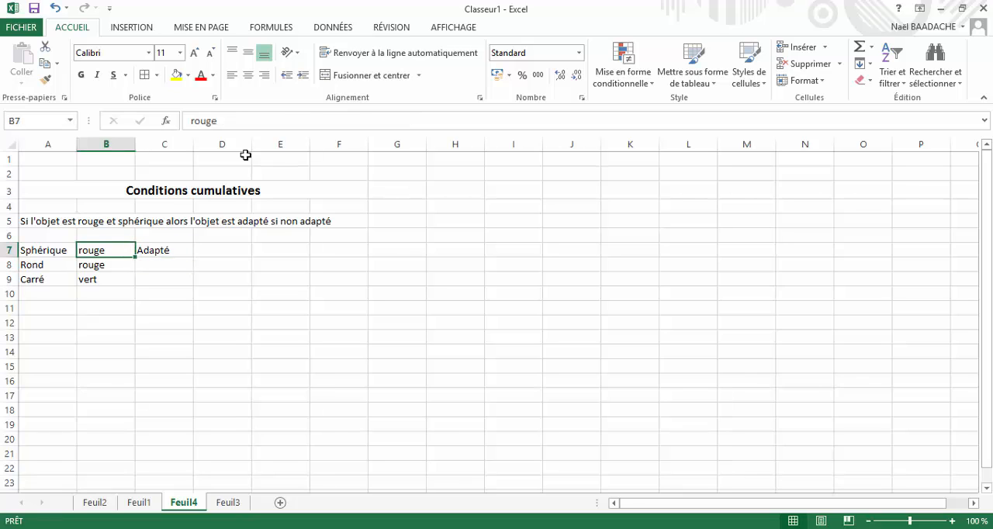
{"action": "type", "text": "vert"}
{"action": "key", "text": "Return"}
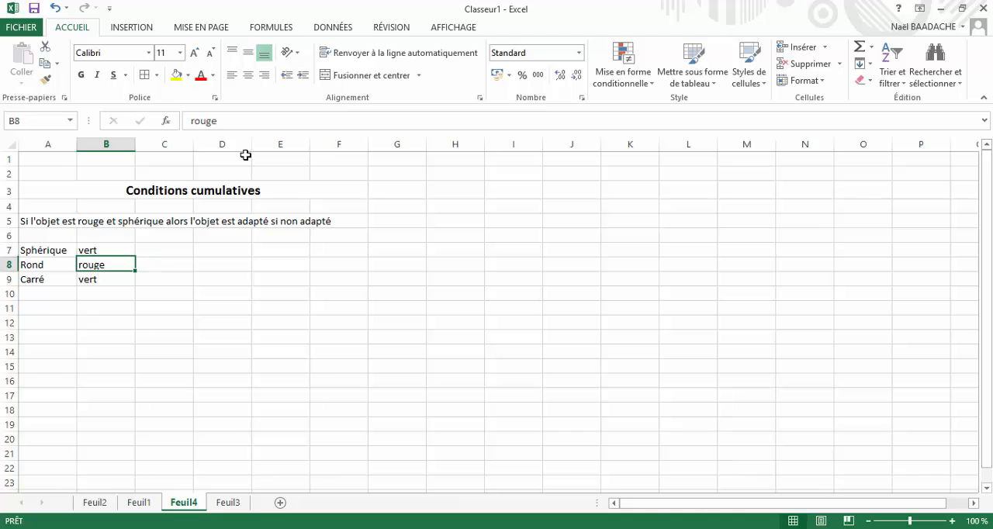
{"action": "key", "text": "Up"}
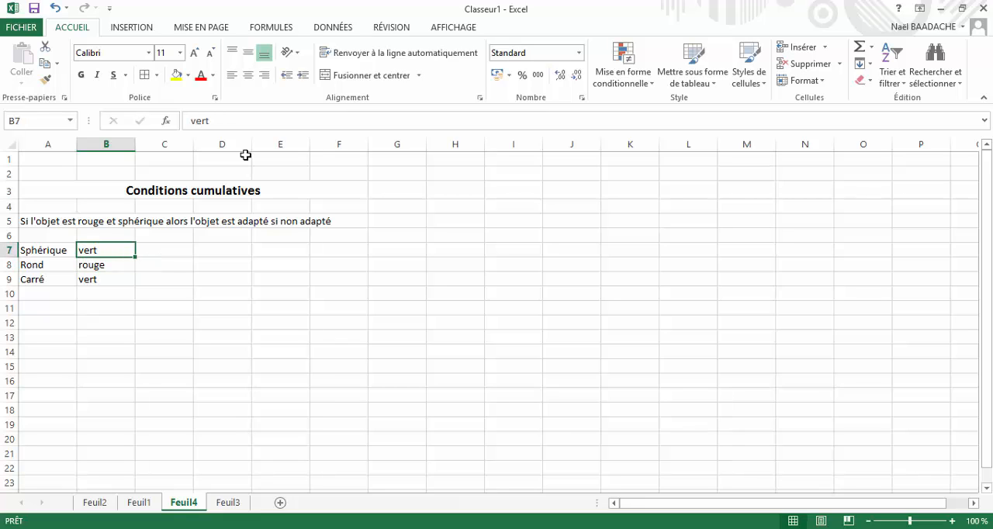
{"action": "type", "text": "rouge"}
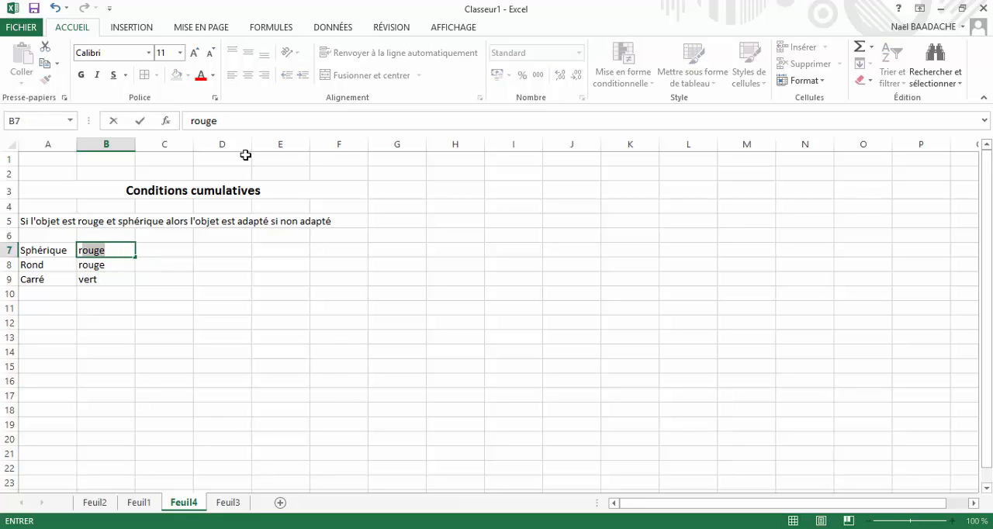
{"action": "key", "text": "Return"}
{"action": "key", "text": "Up"}
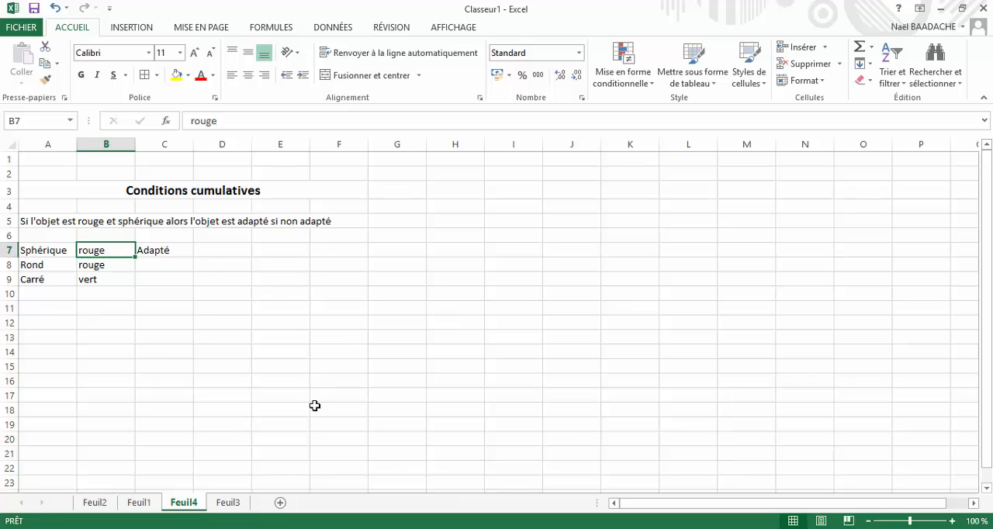
- On sheet Feuil3, examine the nested SI syntax, the pupils' table and the Mention rules for each note interval
{"action": "left_click", "coordinate": [229, 506]}
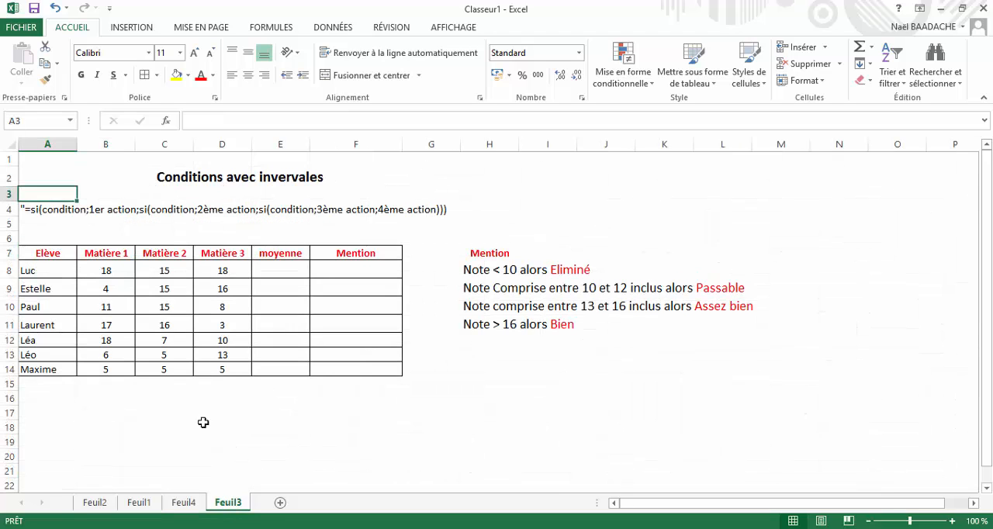
{"action": "left_click", "coordinate": [205, 439]}
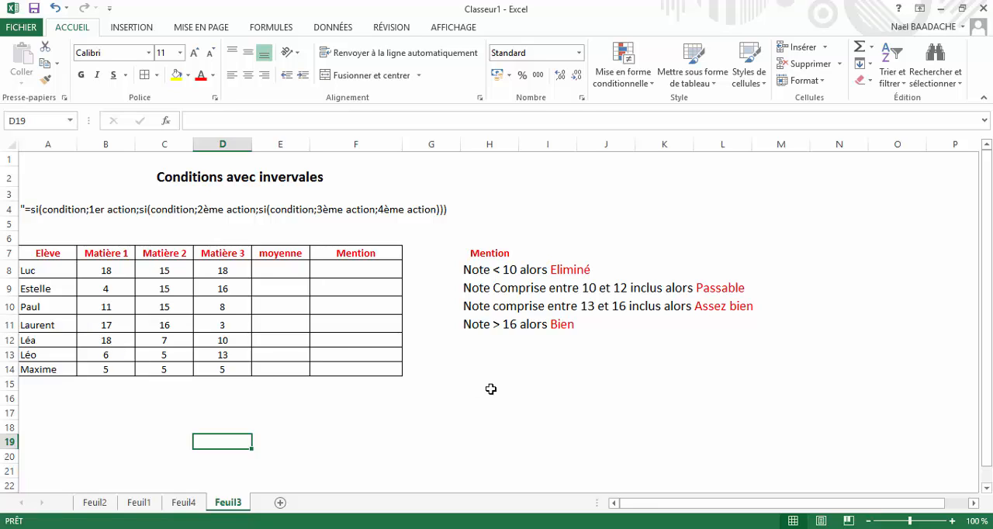
{"action": "left_click", "coordinate": [484, 257]}
{"action": "left_click_drag", "start_coordinate": [483, 256], "coordinate": [670, 336]}
{"action": "left_click", "coordinate": [631, 427]}
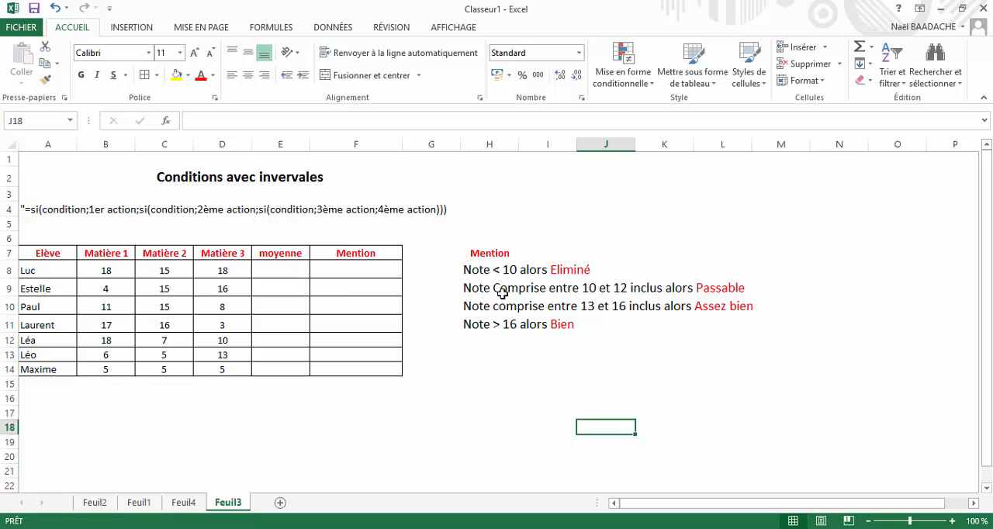
- For all of E8:E14, write an average formula in E8 over the three subject marks, B8:D8
{"action": "left_click", "coordinate": [286, 270]}
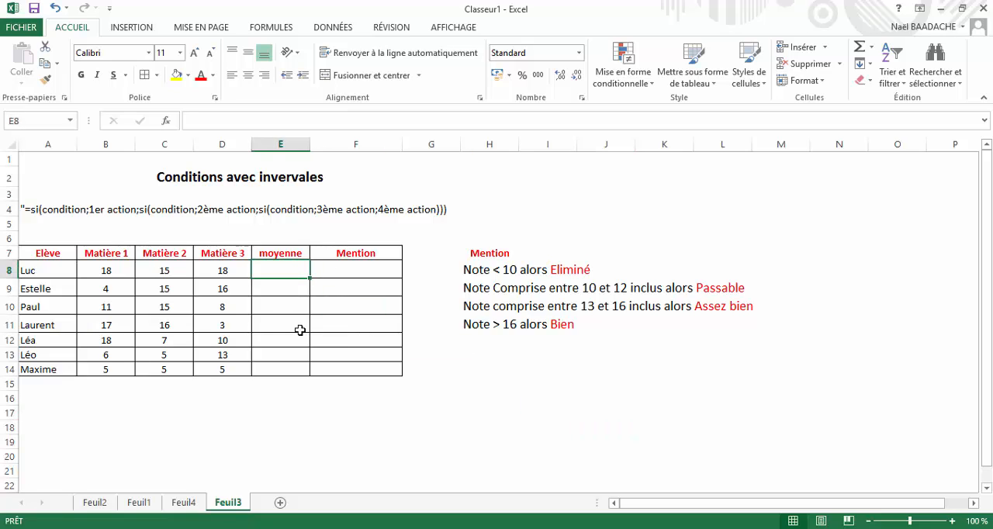
{"action": "key", "text": "shift+Down"}
{"action": "key", "text": "shift+Down"}
{"action": "key", "text": "shift+Down"}
{"action": "key", "text": "shift+Down"}
{"action": "key", "text": "shift+Down"}
{"action": "key", "text": "shift+Down"}
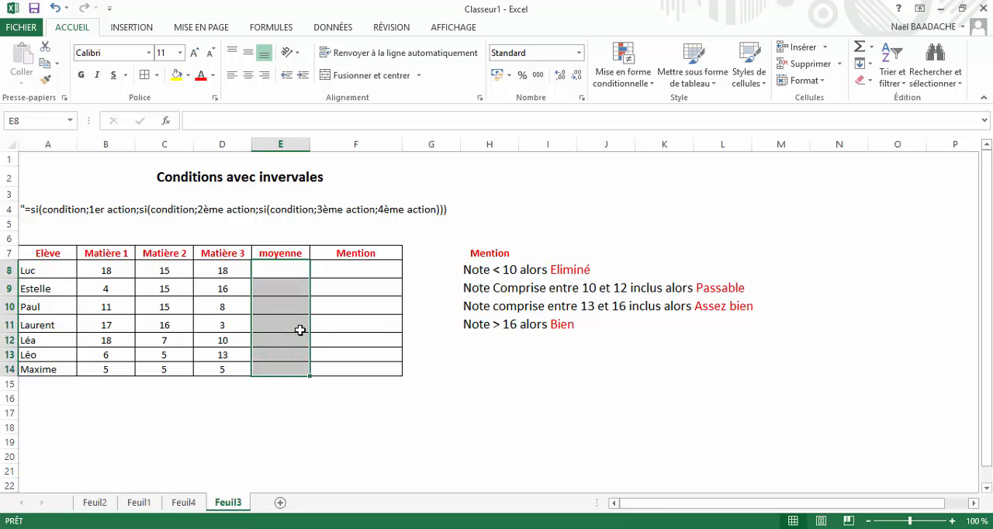
{"action": "type", "text": "="}
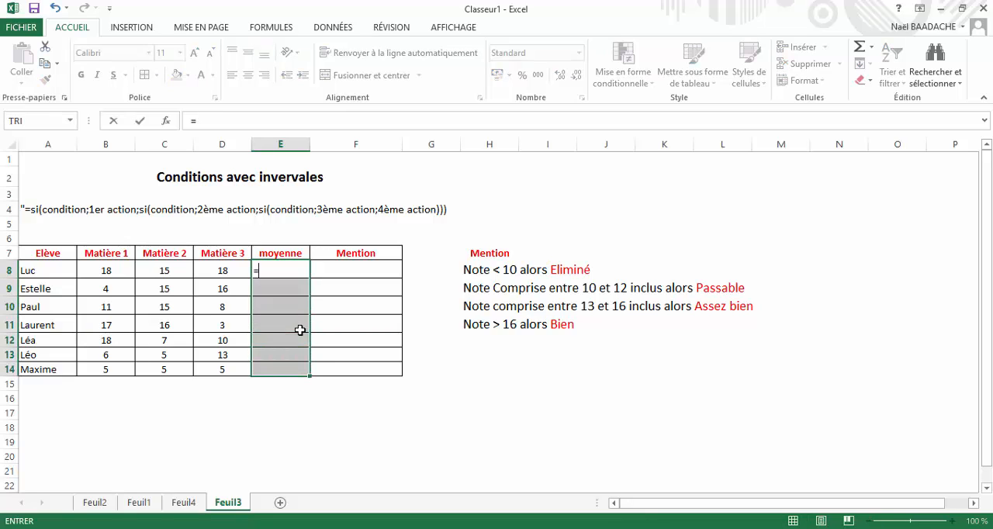
{"action": "type", "text": "moyenn("}
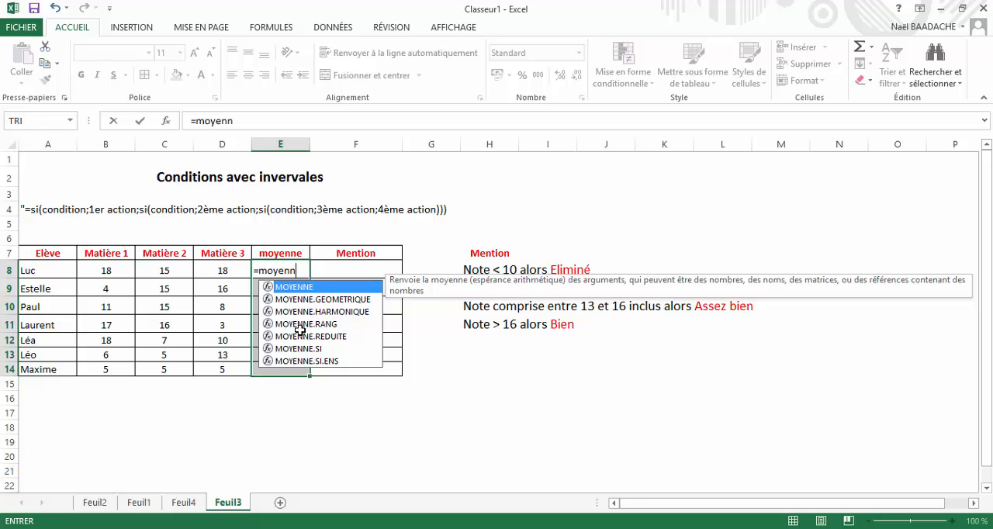
{"action": "left_click", "coordinate": [103, 271]}
{"action": "left_click_drag", "start_coordinate": [103, 272], "coordinate": [219, 272]}
{"action": "type", "text": ")"}
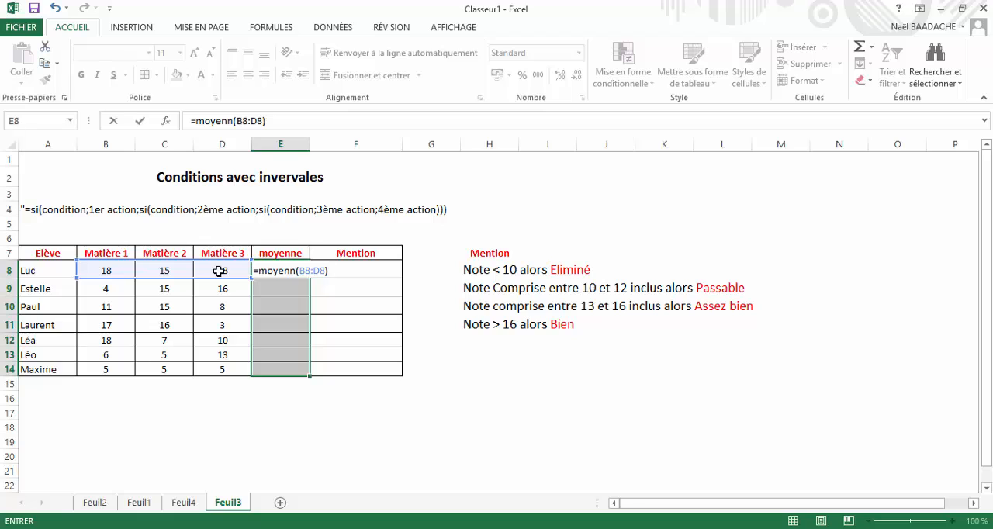
- Correct the function name to moyenne and enter =moyenne(B8:D8) in all the selected cells of the moyenne column
{"action": "left_click", "coordinate": [295, 271]}
{"action": "type", "text": "e"}
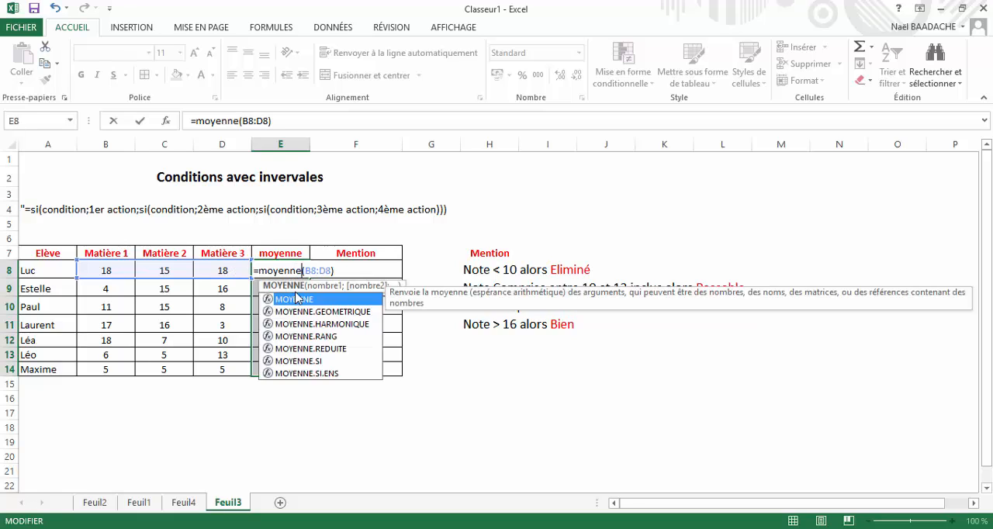
{"action": "left_click", "coordinate": [344, 271]}
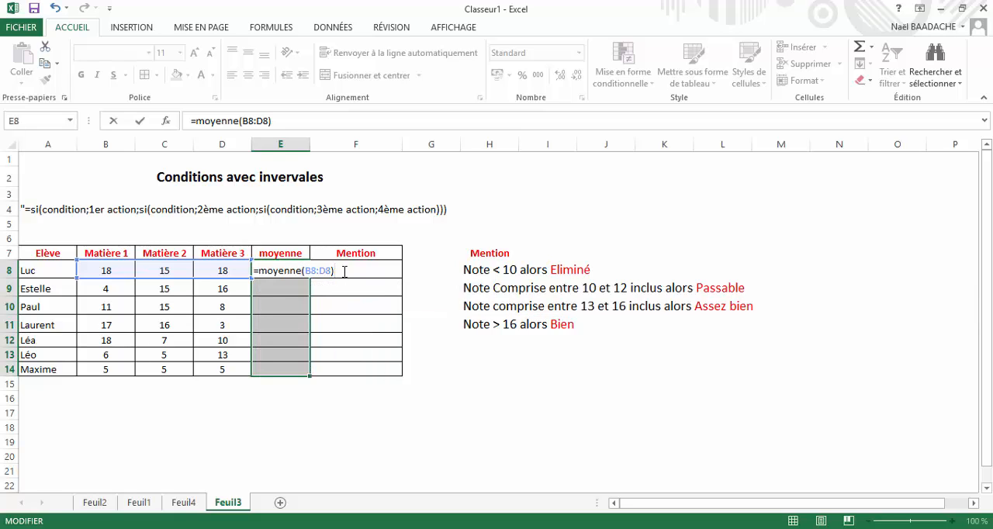
{"action": "key", "text": "ctrl+Return"}
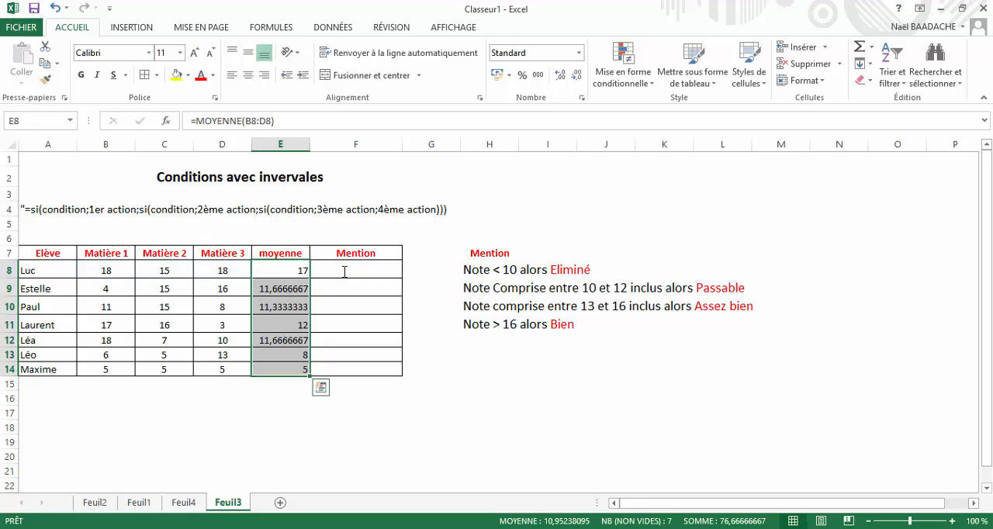
- Format the averages in E8:E14 to show two decimal places
{"action": "left_click", "coordinate": [575, 76]}
{"action": "left_click", "coordinate": [577, 76]}
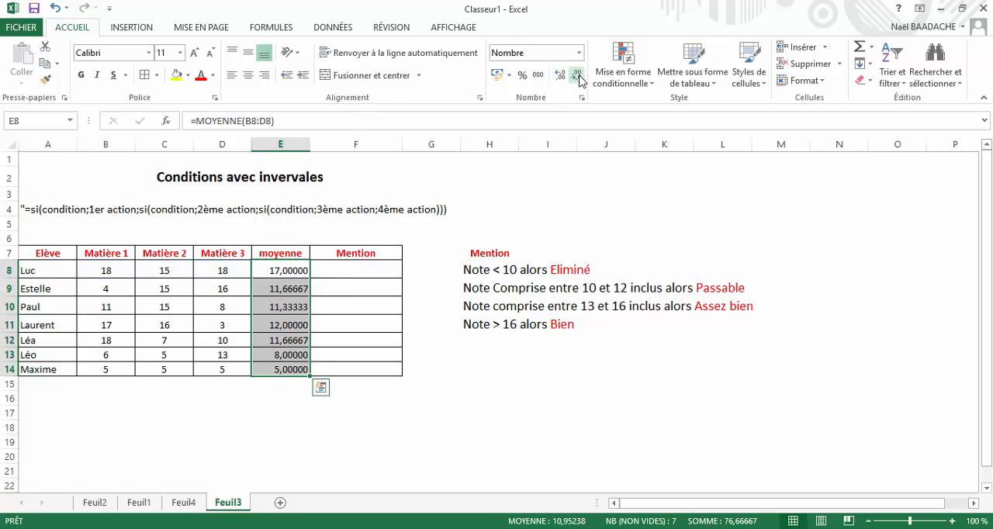
{"action": "left_click", "coordinate": [578, 76]}
{"action": "left_click", "coordinate": [577, 76]}
{"action": "left_click", "coordinate": [578, 76]}
{"action": "left_click", "coordinate": [578, 76]}
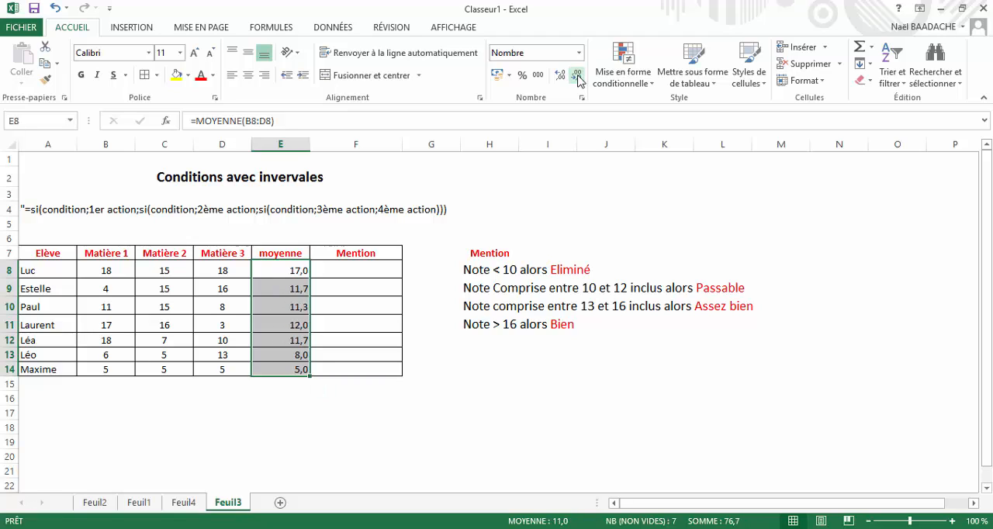
{"action": "left_click", "coordinate": [558, 75]}
{"action": "left_click", "coordinate": [301, 270]}
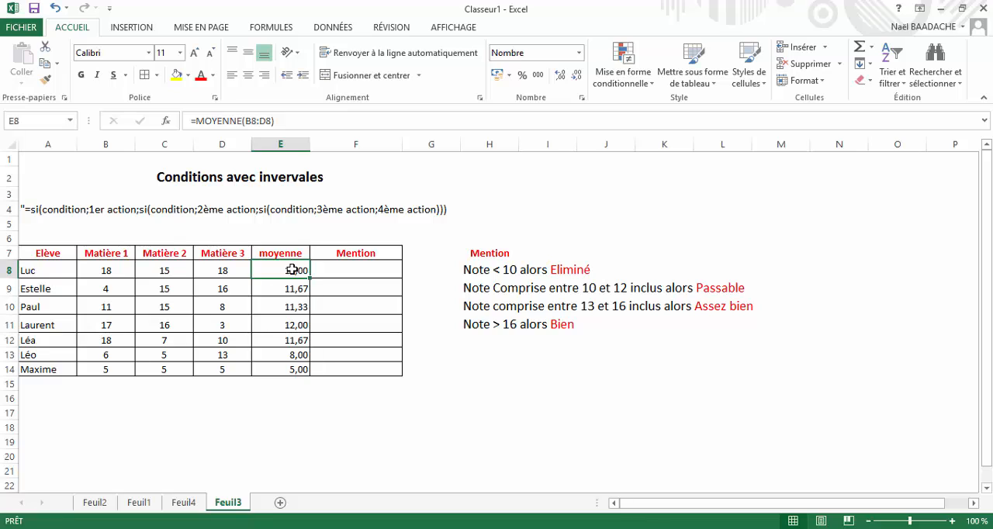
{"action": "left_click", "coordinate": [350, 270]}
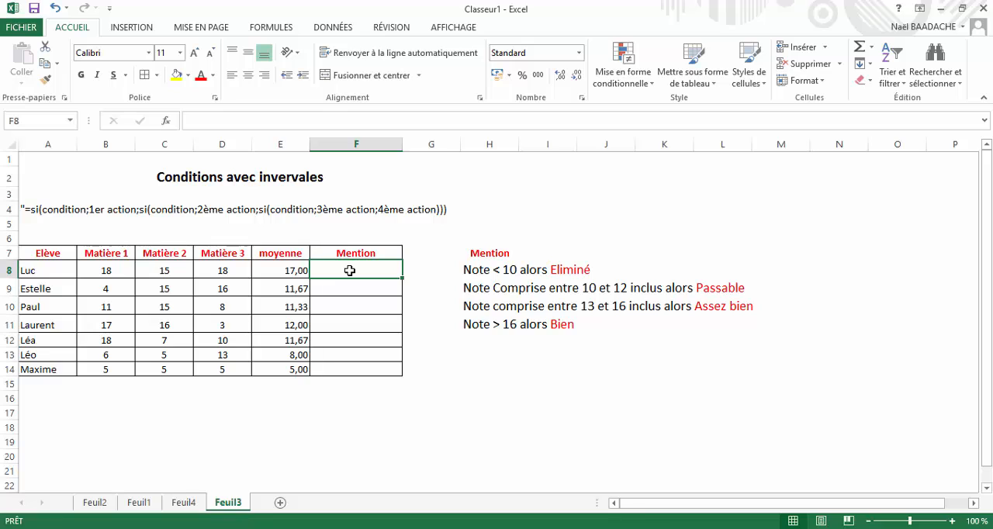
{"action": "left_click_drag", "start_coordinate": [496, 256], "coordinate": [577, 334]}
{"action": "left_click", "coordinate": [577, 397]}
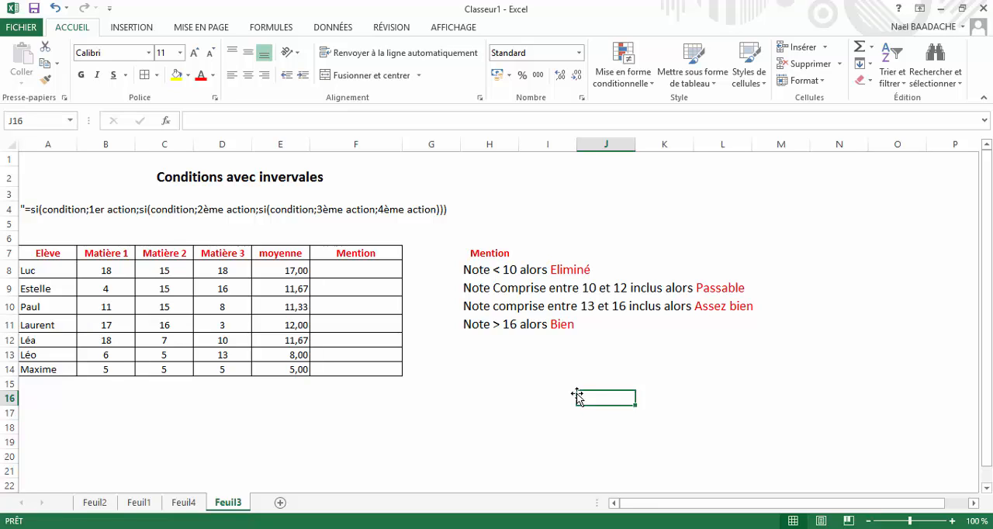
{"action": "left_click", "coordinate": [481, 371]}
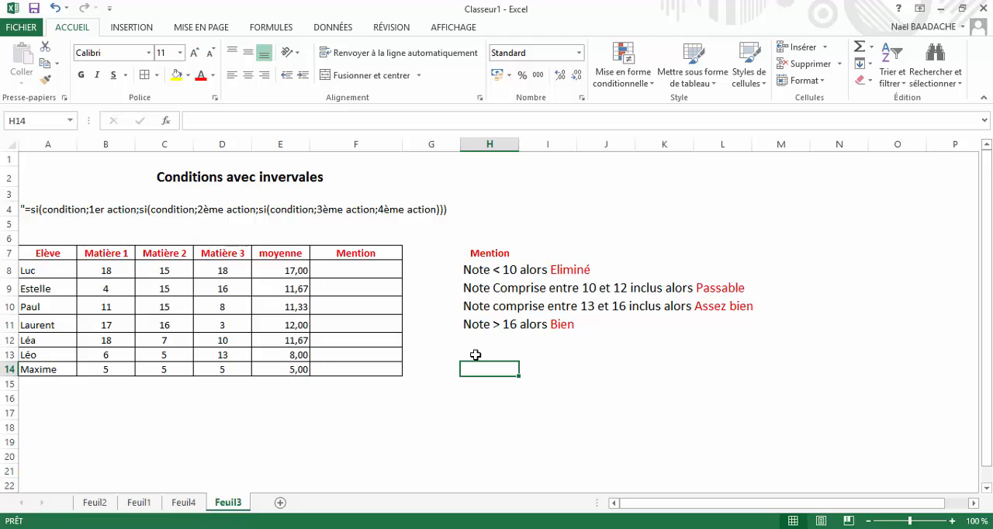
- For Mention cells F8:F14, begin an SI formula that tests E8<10 and returns "Eliminé" if true
{"action": "left_click", "coordinate": [350, 267]}
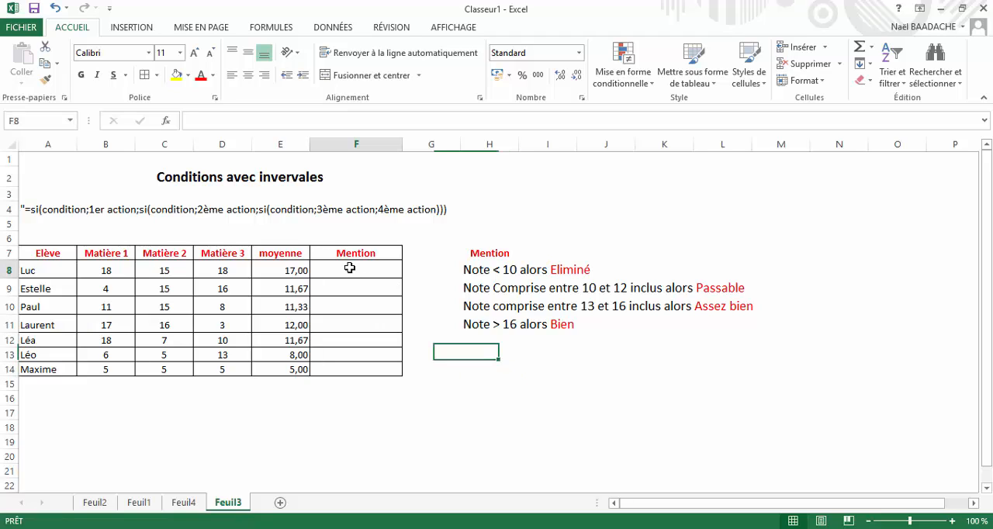
{"action": "left_click_drag", "start_coordinate": [350, 268], "coordinate": [347, 366]}
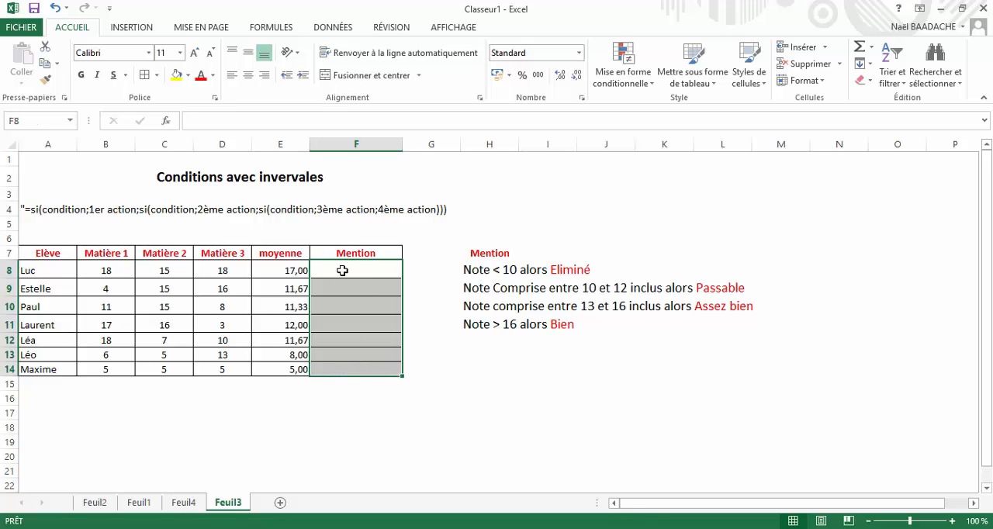
{"action": "type", "text": "="}
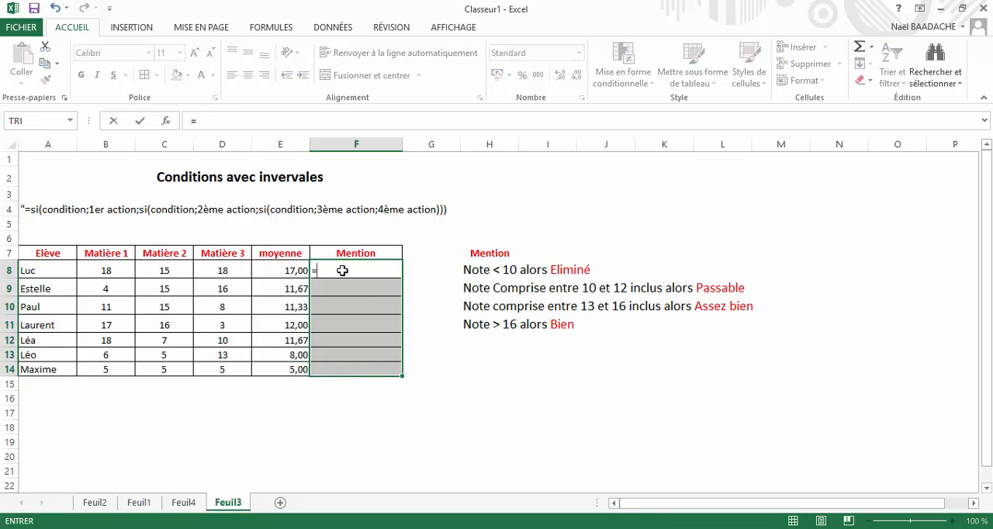
{"action": "type", "text": "si("}
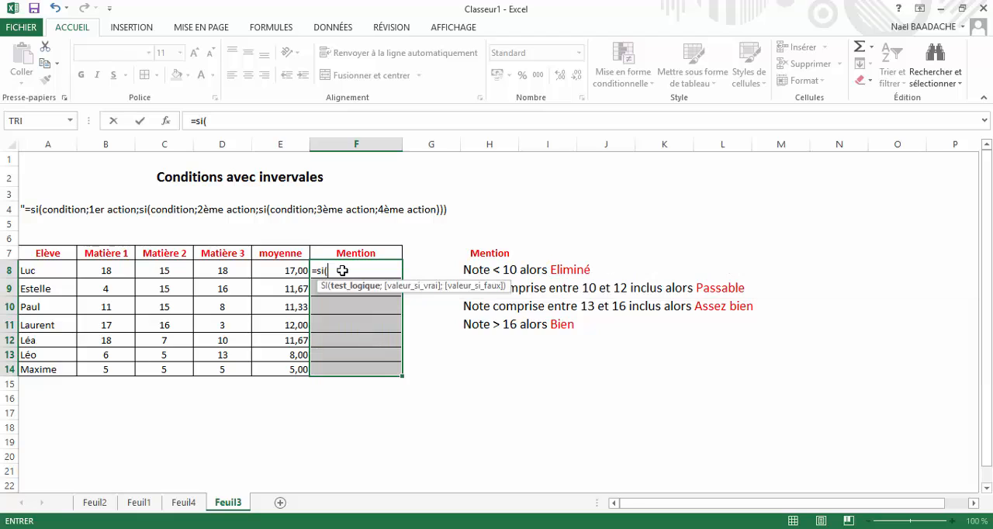
{"action": "left_click", "coordinate": [272, 272]}
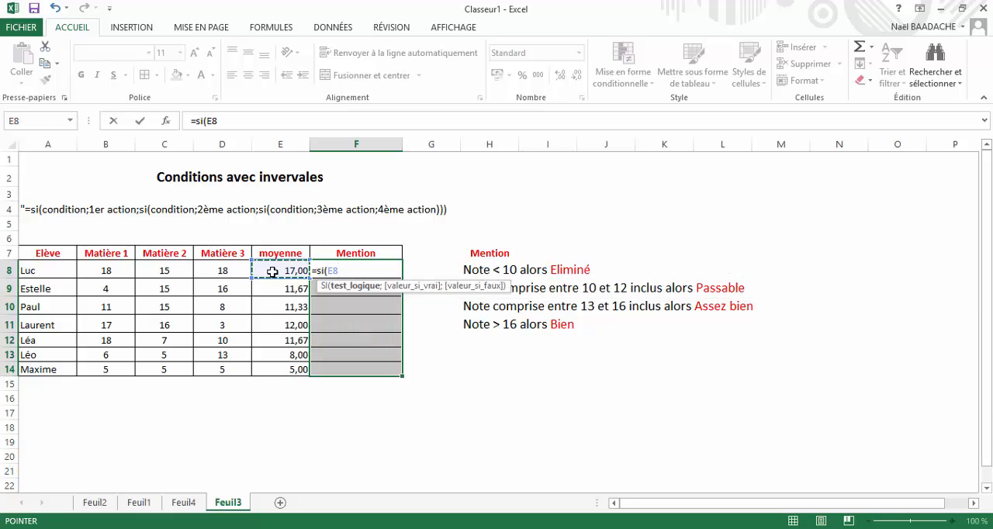
{"action": "type", "text": "<10;\"E"}
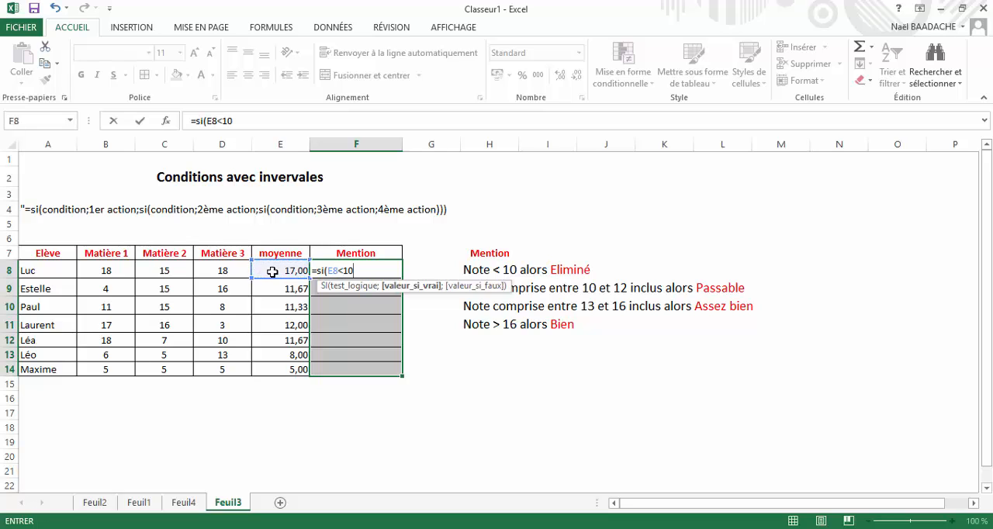
{"action": "type", "text": "liminé\""}
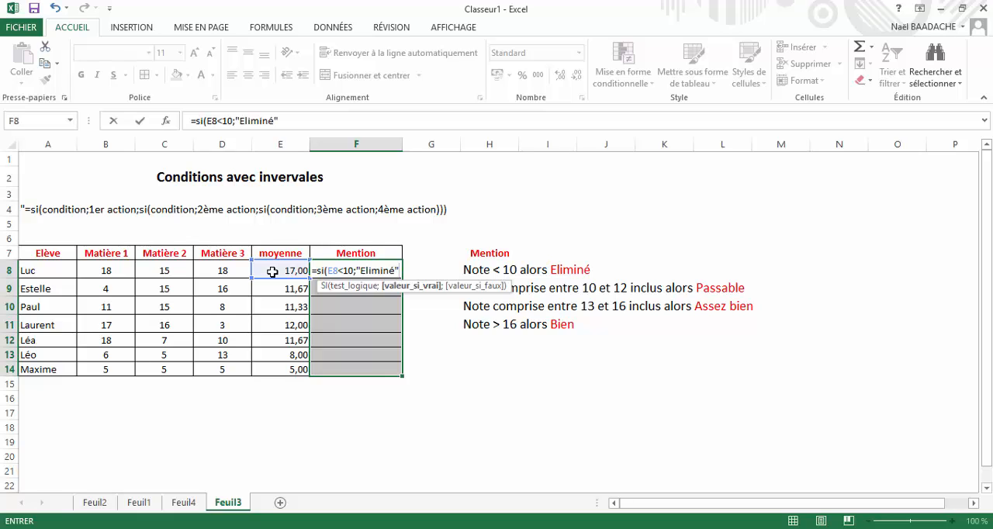
{"action": "type", "text": ";"}
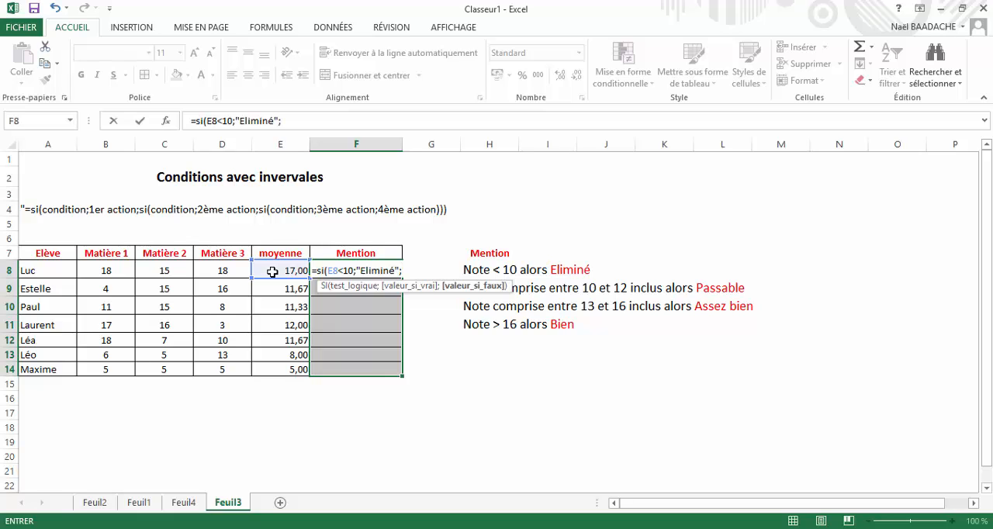
{"action": "type", "text": "si"}
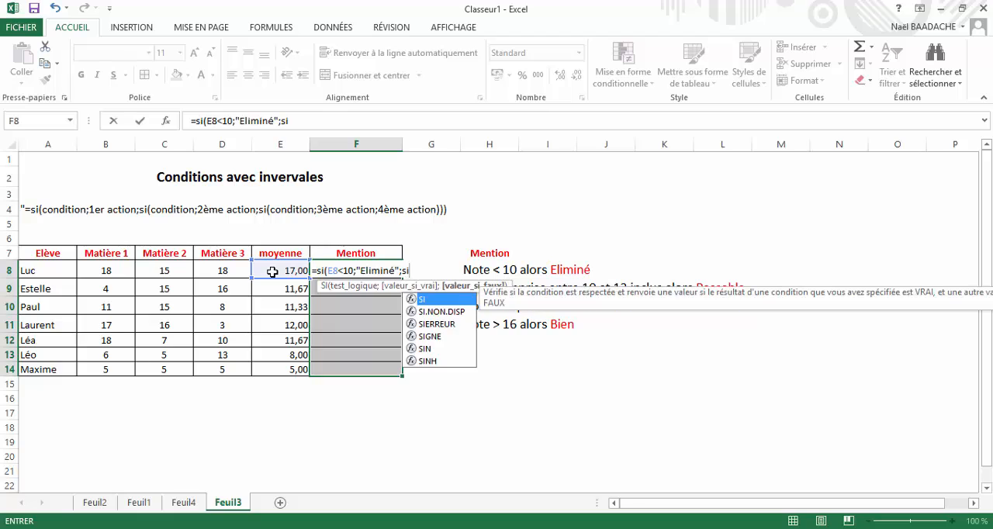
{"action": "type", "text": "("}
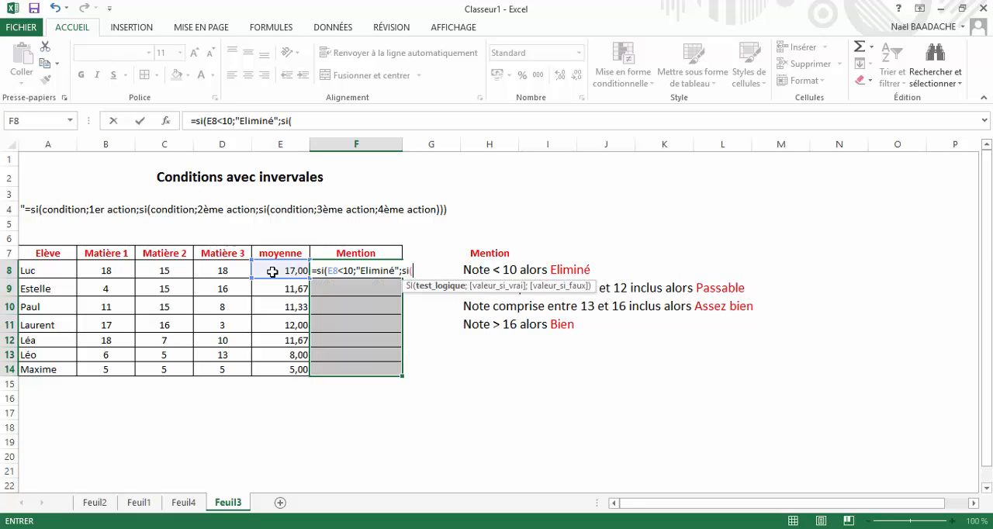
- Nest a second SI as the false case, testing E8<=12 and returning "Passable"
{"action": "left_click", "coordinate": [273, 270]}
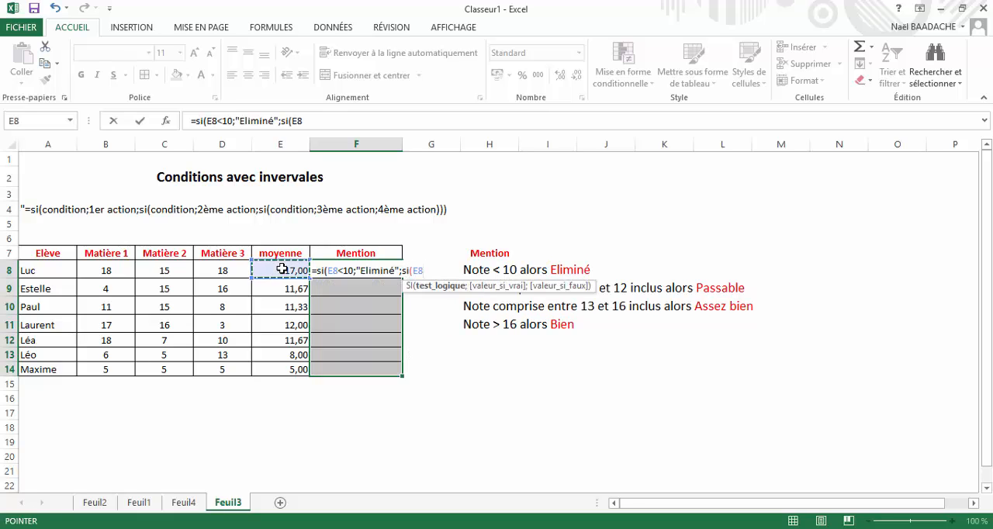
{"action": "type", "text": "<"}
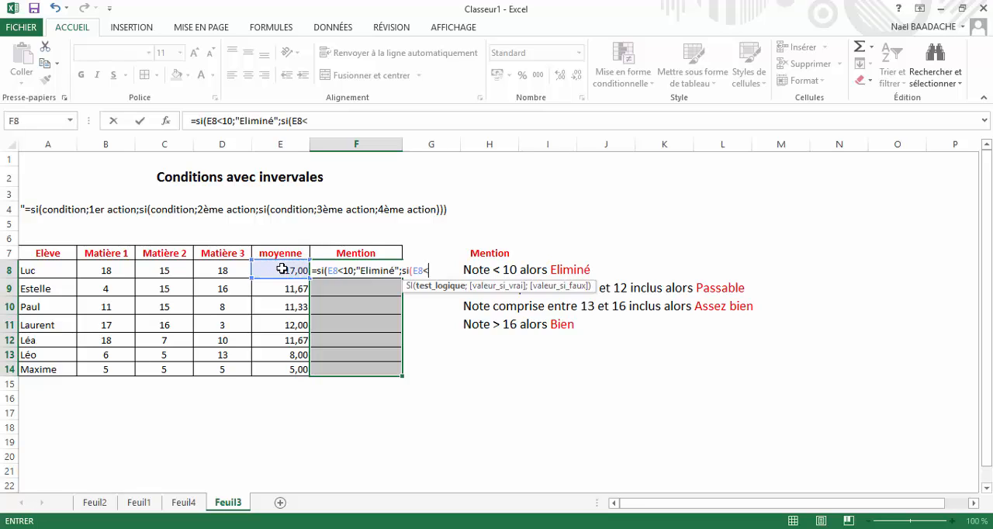
{"action": "type", "text": "=12;"}
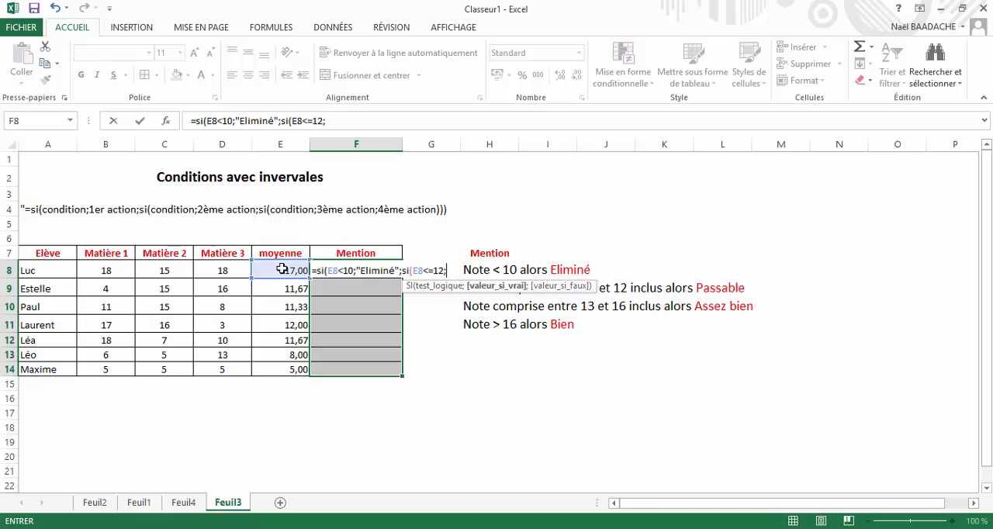
{"action": "type", "text": "\"Passable\""}
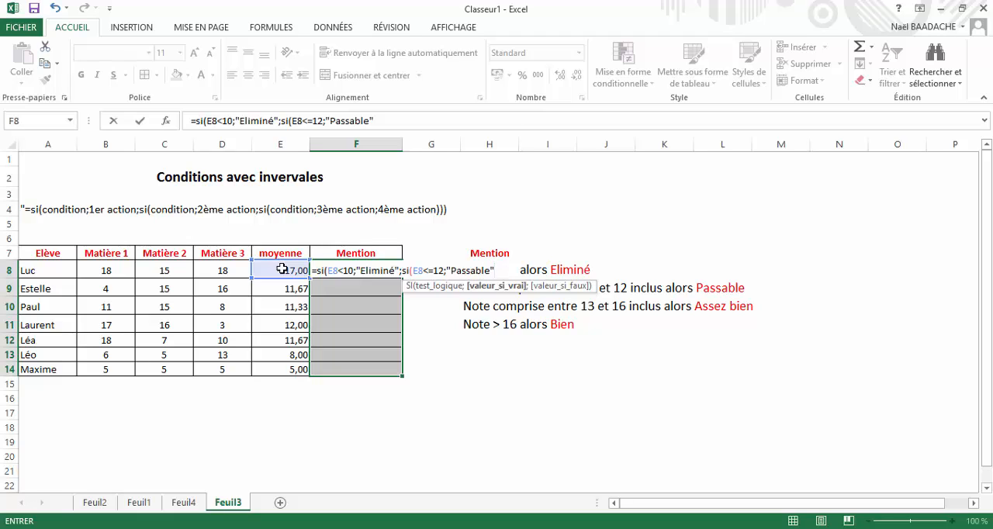
{"action": "type", "text": ";"}
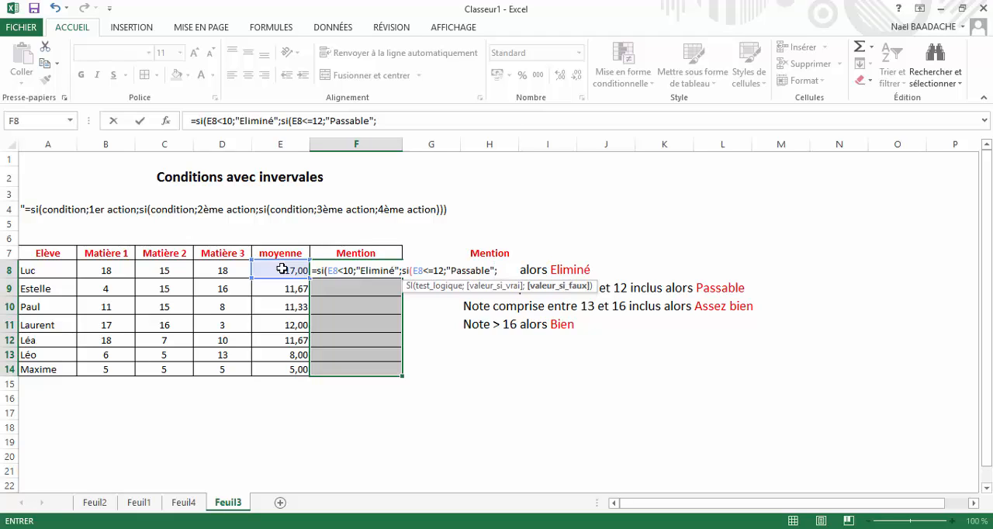
{"action": "type", "text": "si"}
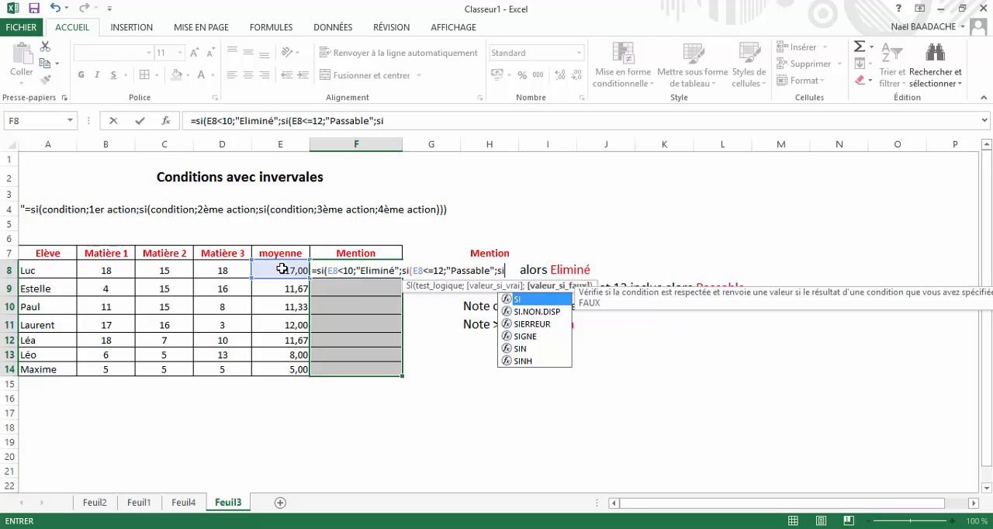
{"action": "type", "text": "("}
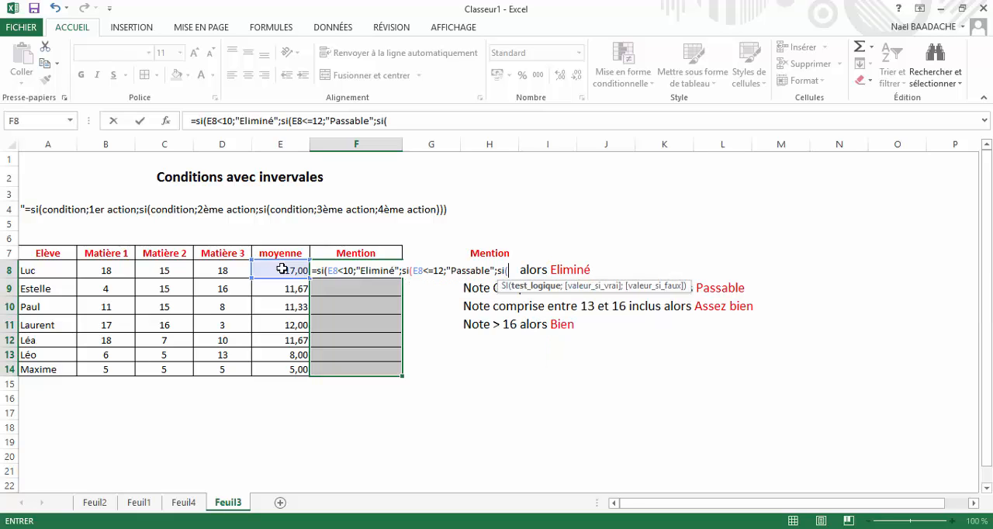
- Nest a third SI as the second one's false case, testing E8<=16 and returning "Assez bien"
{"action": "left_click", "coordinate": [275, 271]}
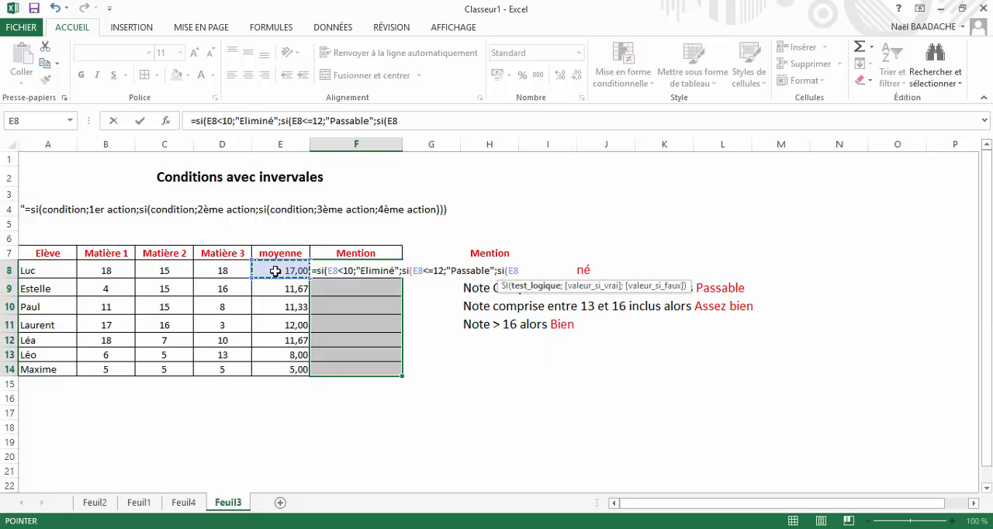
{"action": "type", "text": "<"}
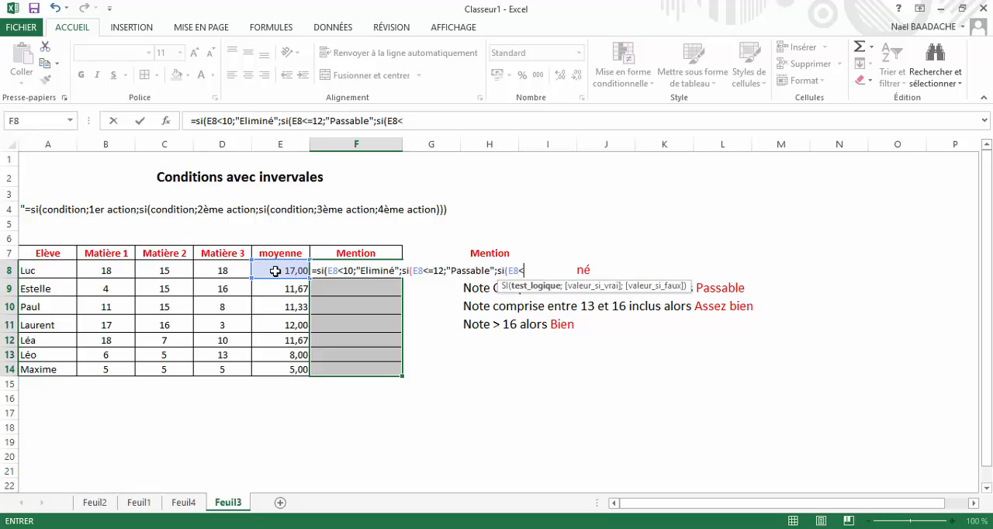
{"action": "type", "text": "=16;\"A"}
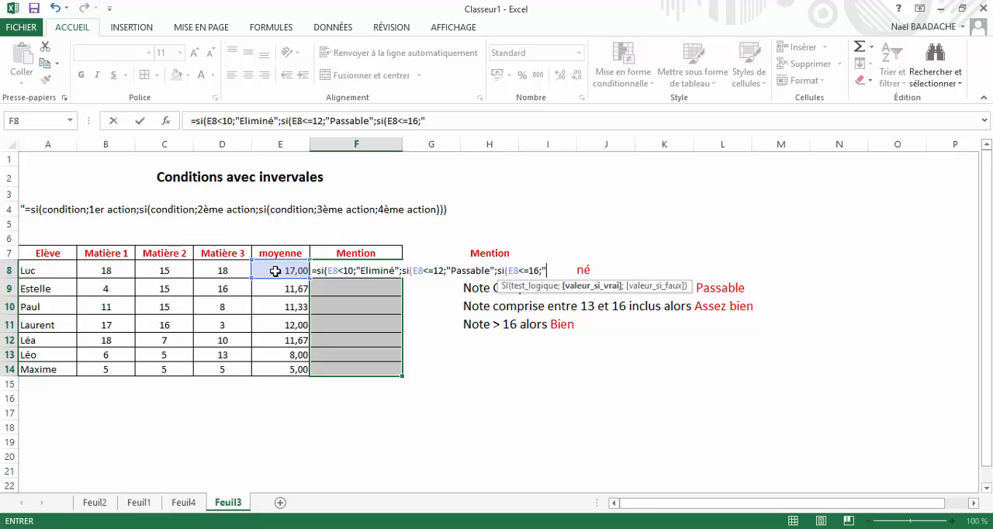
{"action": "type", "text": "ssez bien\""}
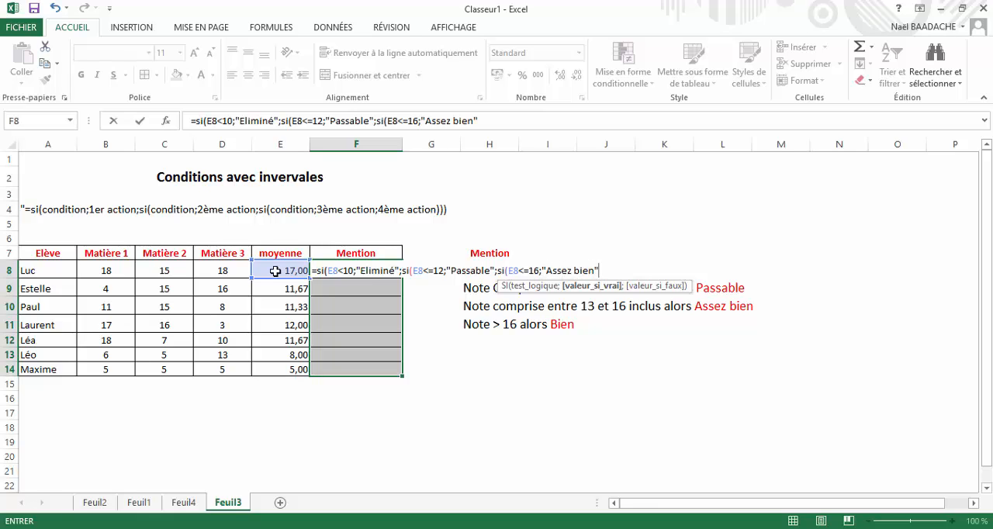
{"action": "type", "text": ";"}
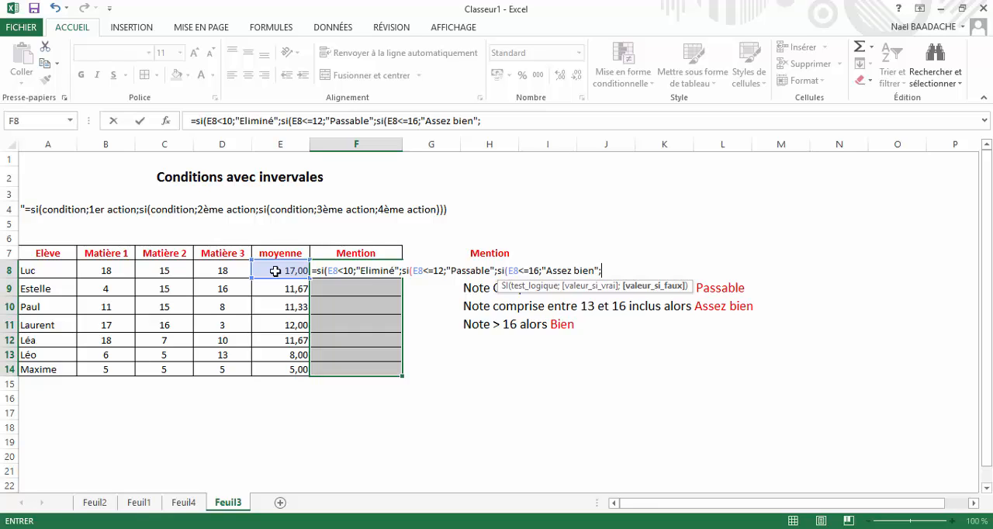
- Add "Bien" as the final false case, close all three SI functions, and enter the formula in all the selected Mention cells
{"action": "type", "text": "\"B"}
{"action": "key", "text": "BackSpace"}
{"action": "type", "text": "Bien\")))"}
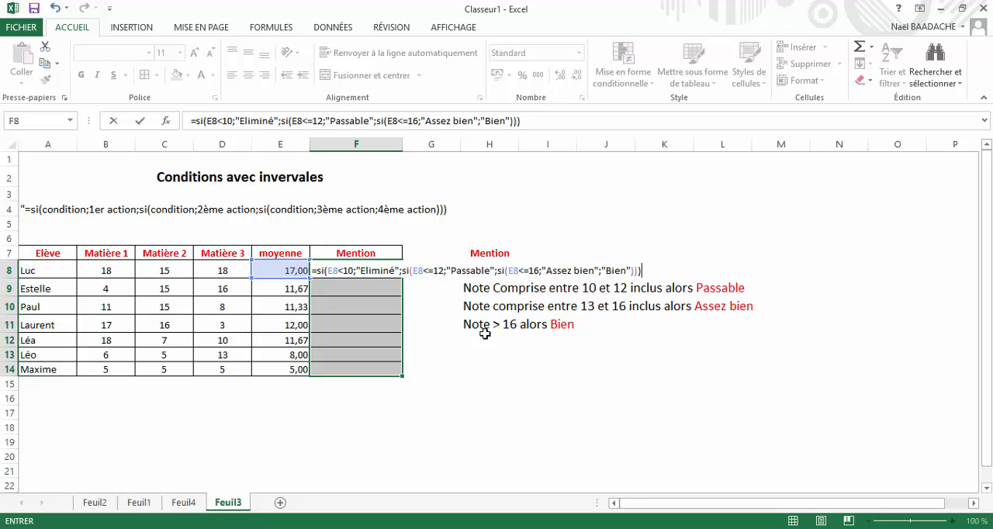
{"action": "key", "text": "ctrl+Return"}
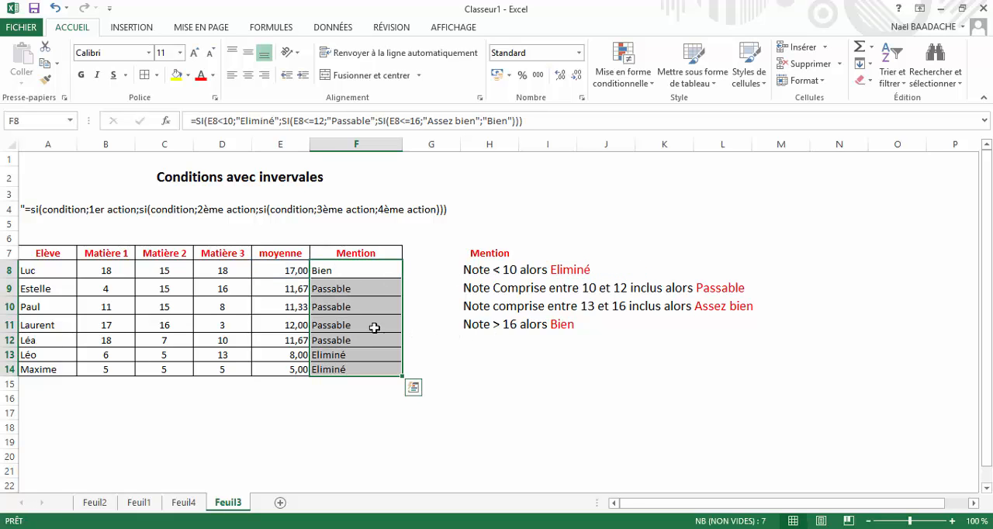
- Check the averages and mentions in rows 8 and 13 against the listed Mention rules
{"action": "left_click", "coordinate": [277, 270]}
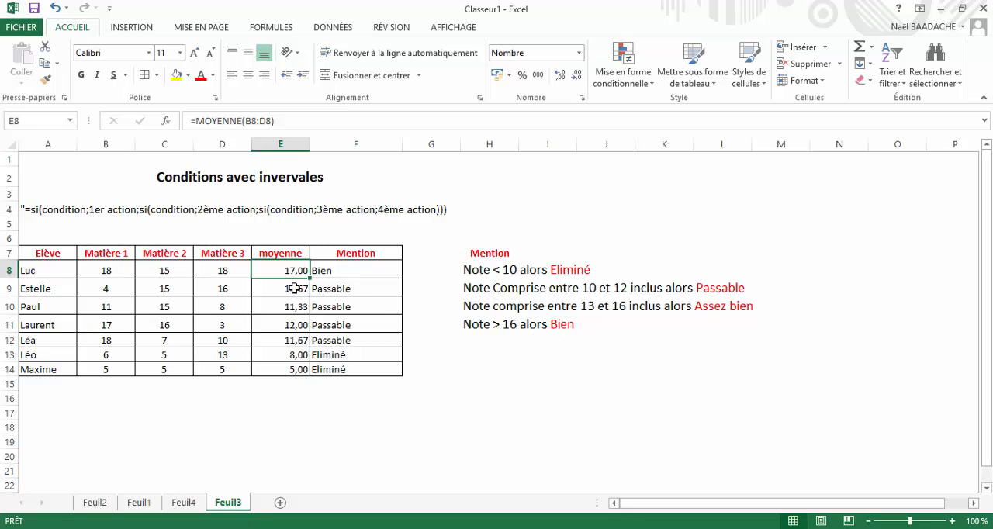
{"action": "left_click", "coordinate": [290, 355]}
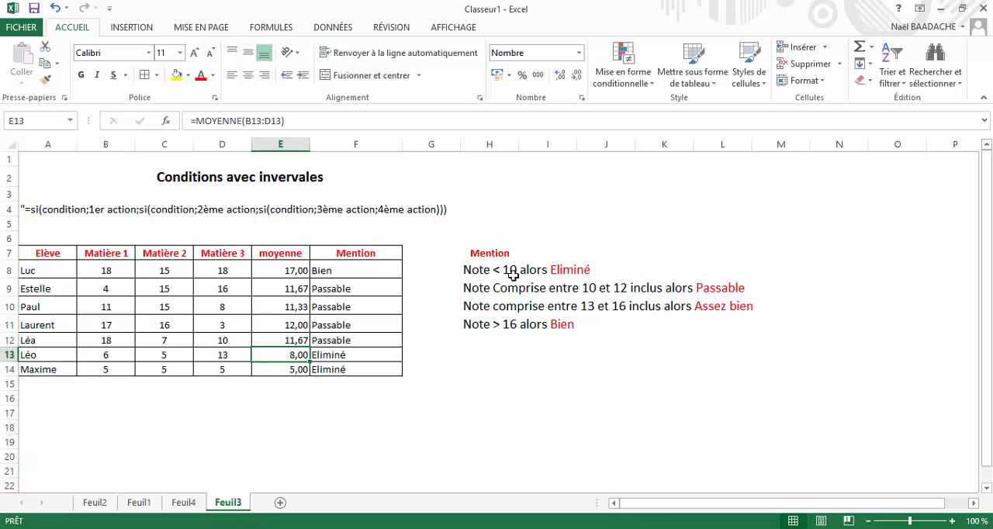
{"action": "left_click", "coordinate": [339, 355]}
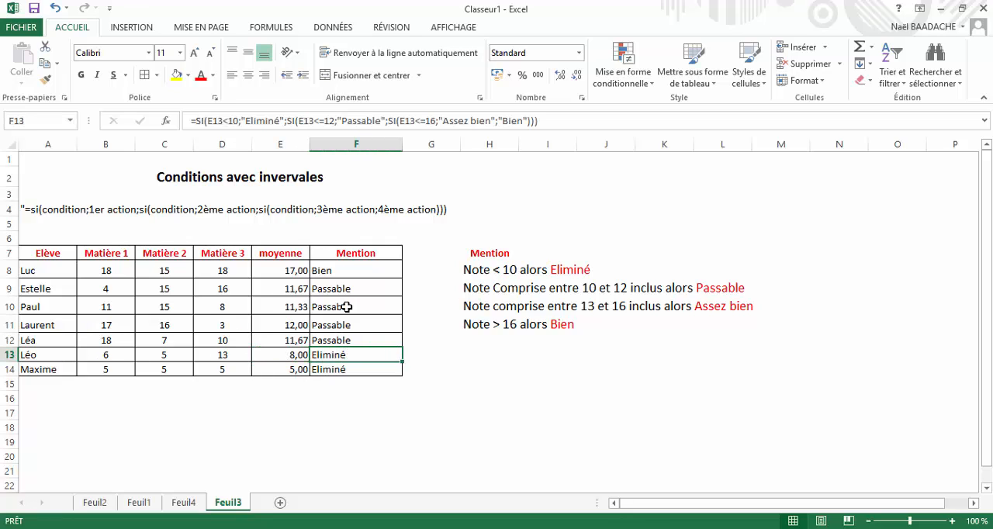
{"action": "left_click", "coordinate": [327, 272]}
{"action": "left_click", "coordinate": [450, 367]}
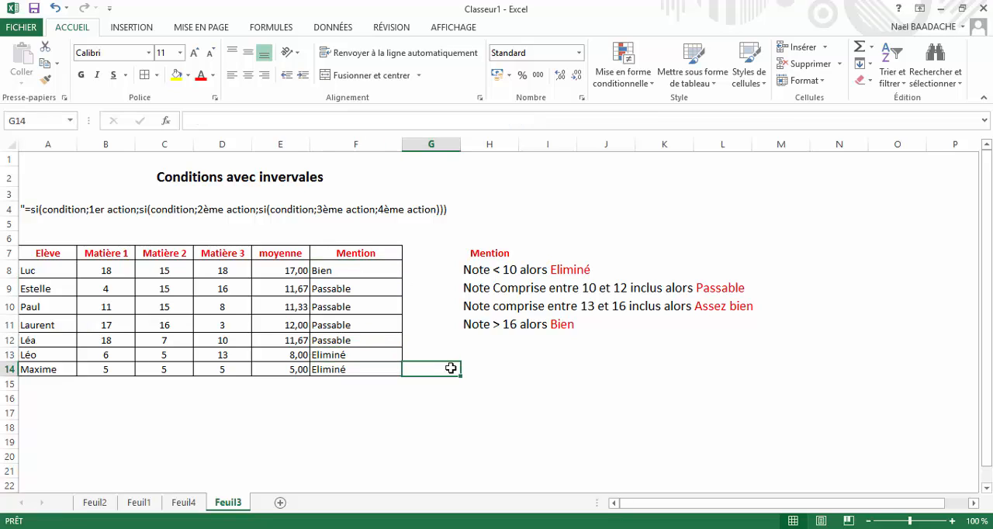